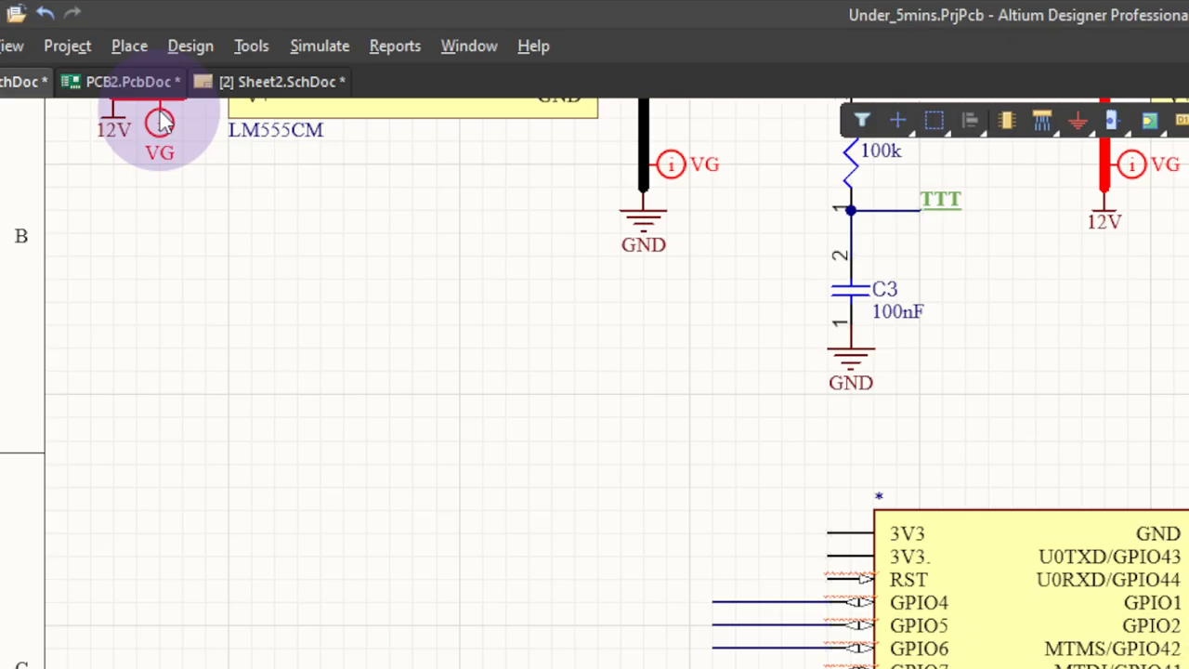
Review the interactive routing commands available in PCB2.PcbDoc and return to the Sheet1.SchDoc schematic
{"action": "left_click", "coordinate": [141, 93]}
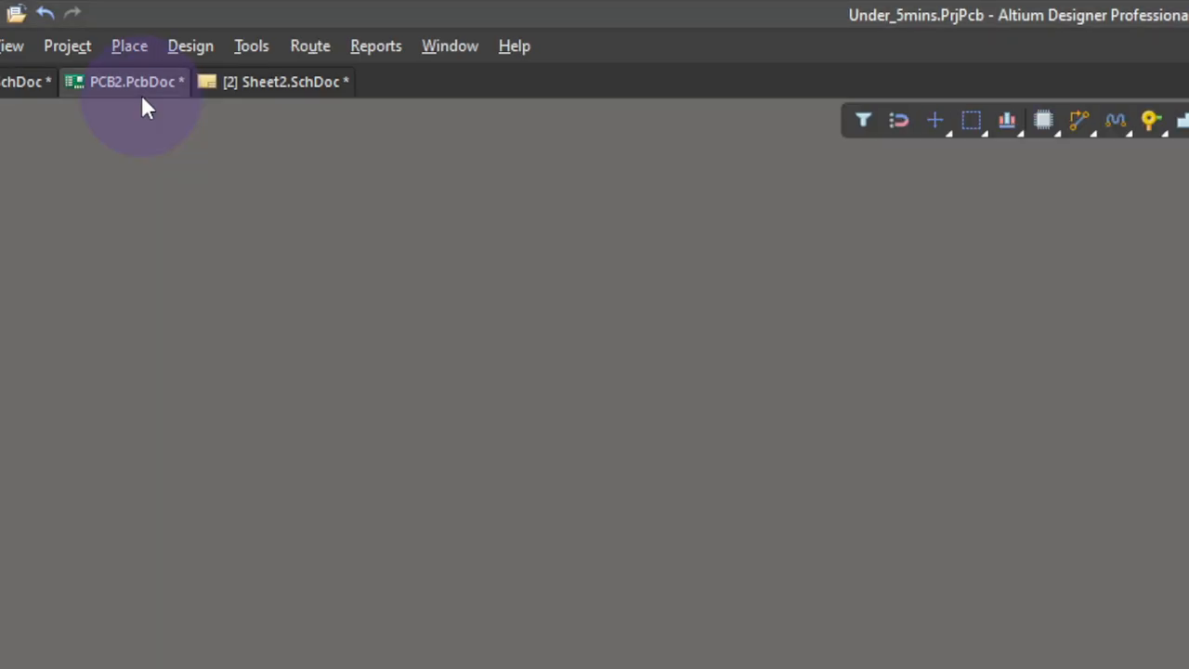
{"action": "left_click", "coordinate": [1078, 125]}
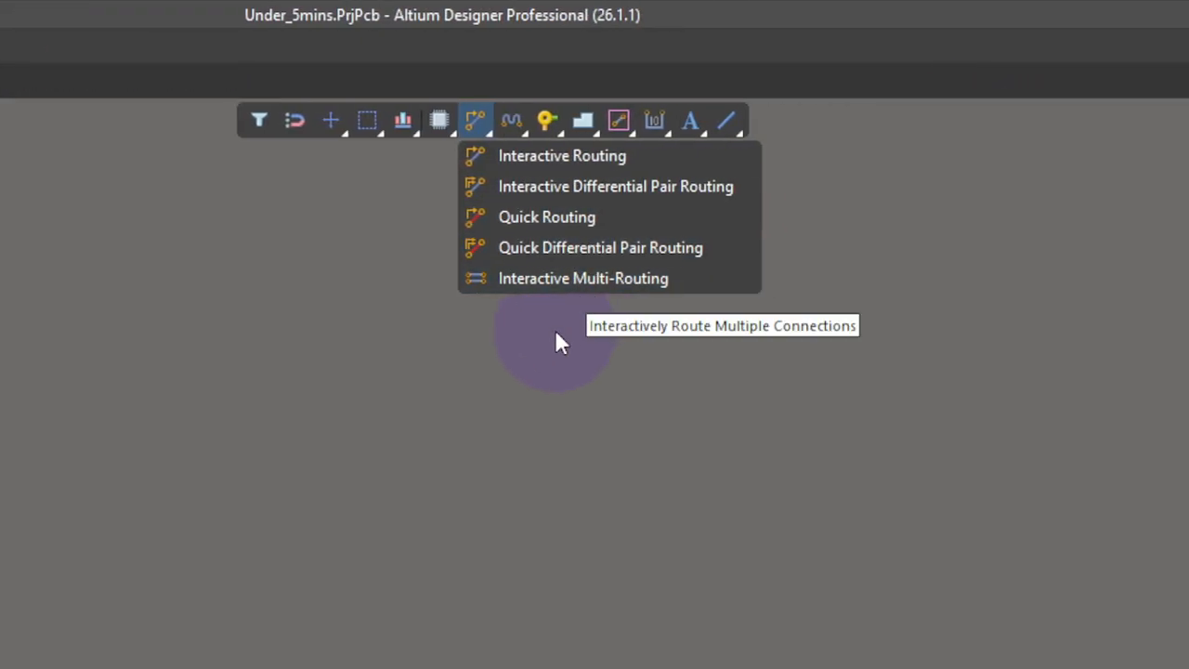
{"action": "left_click", "coordinate": [90, 86]}
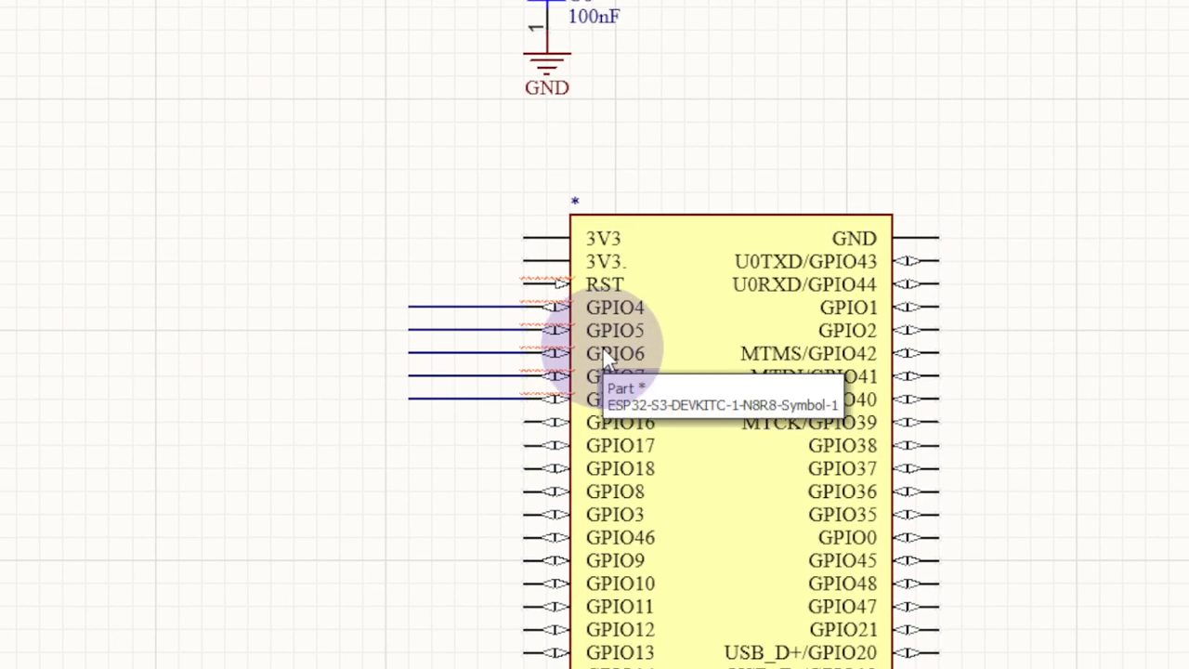
Place net label D4 on the wire connected to the GPIO4 pin of the ESP32-S3 part
{"action": "scroll", "coordinate": [542, 327], "scroll_direction": "up", "scroll_amount": 2, "text": "ctrl"}
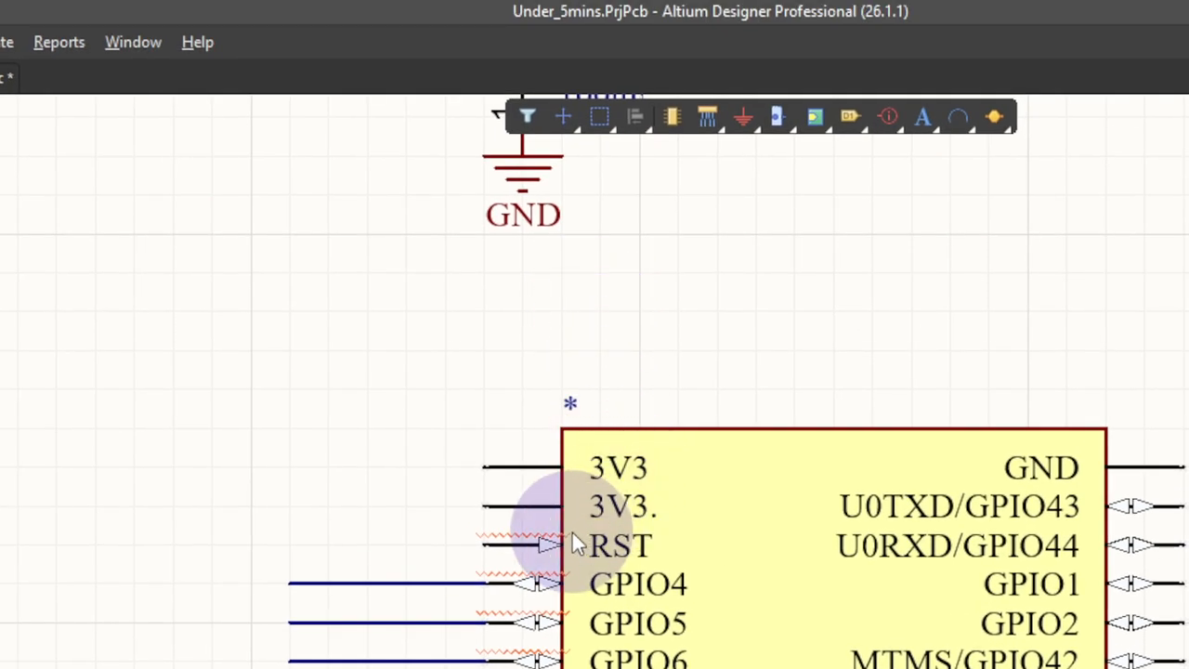
{"action": "left_click", "coordinate": [423, 584]}
{"action": "left_click_drag", "start_coordinate": [424, 588], "coordinate": [432, 668]}
{"action": "left_click", "coordinate": [595, 232]}
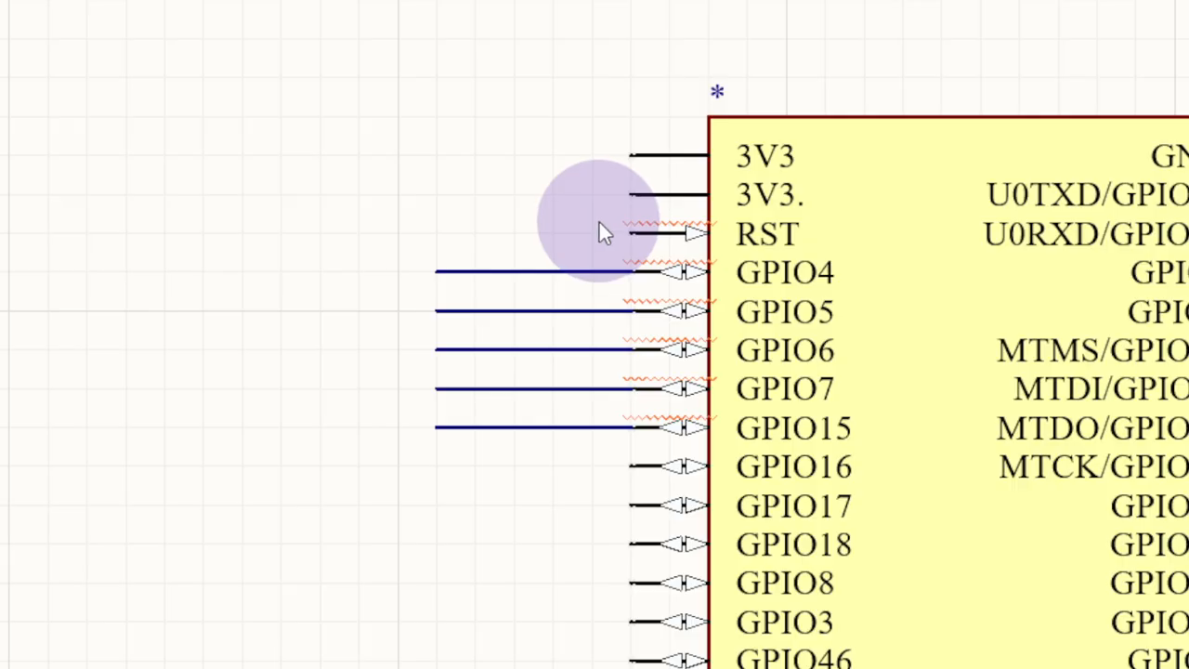
{"action": "left_click", "coordinate": [552, 272]}
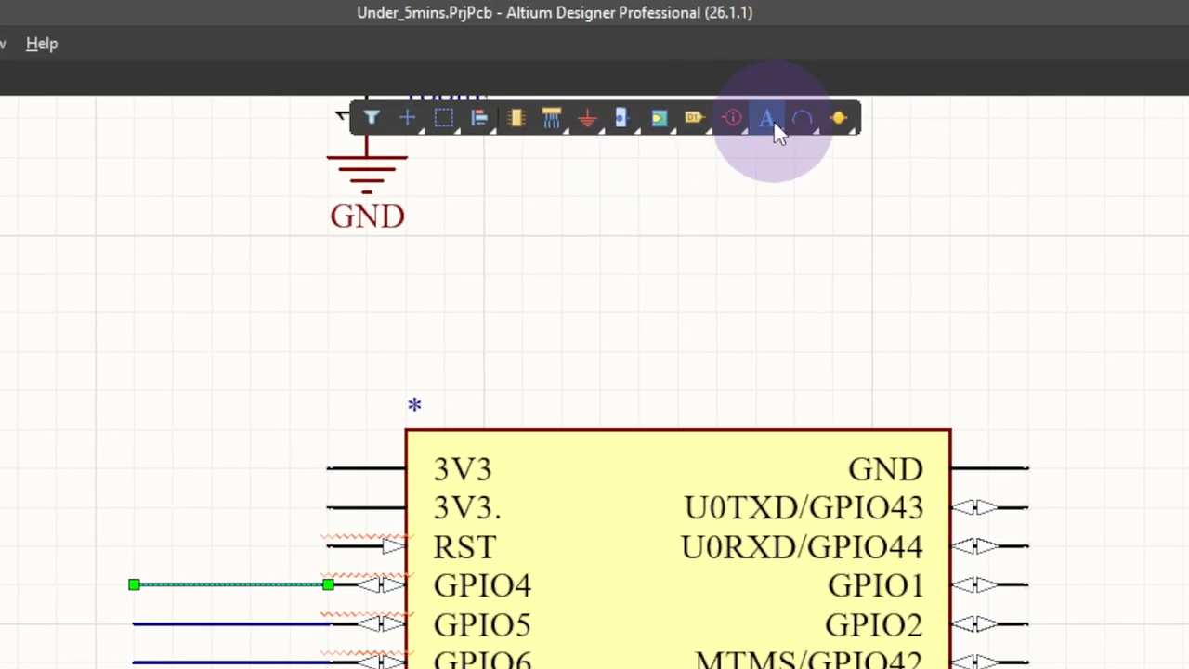
{"action": "left_click", "coordinate": [552, 118]}
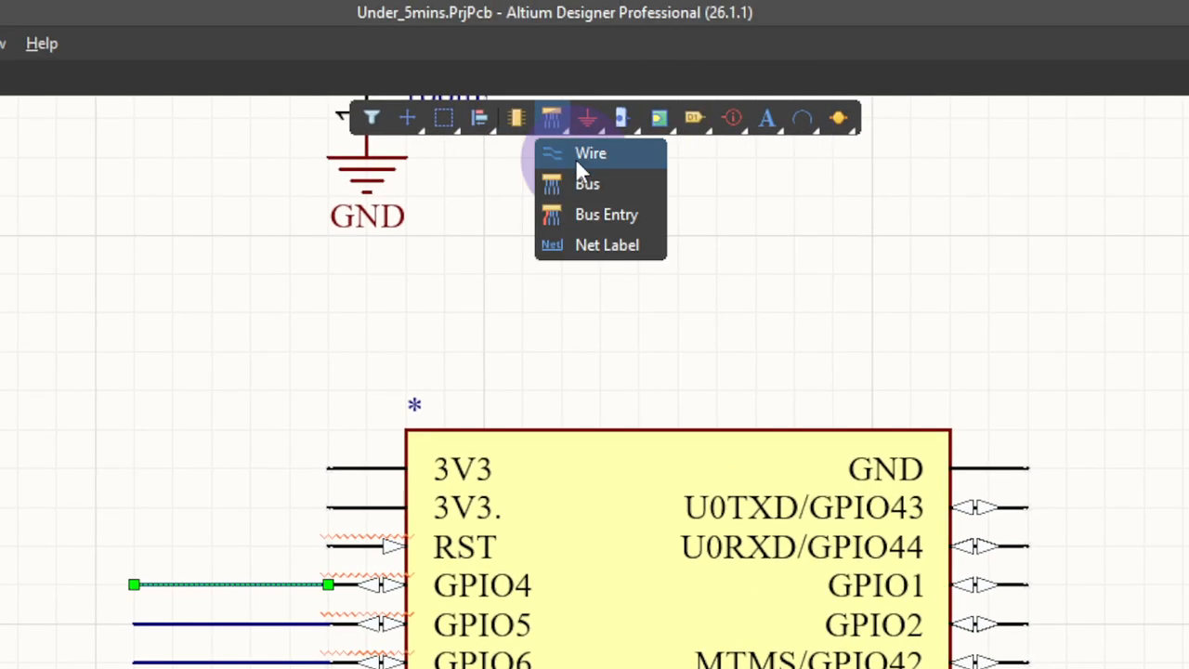
{"action": "left_click", "coordinate": [603, 243]}
{"action": "left_click", "coordinate": [176, 576]}
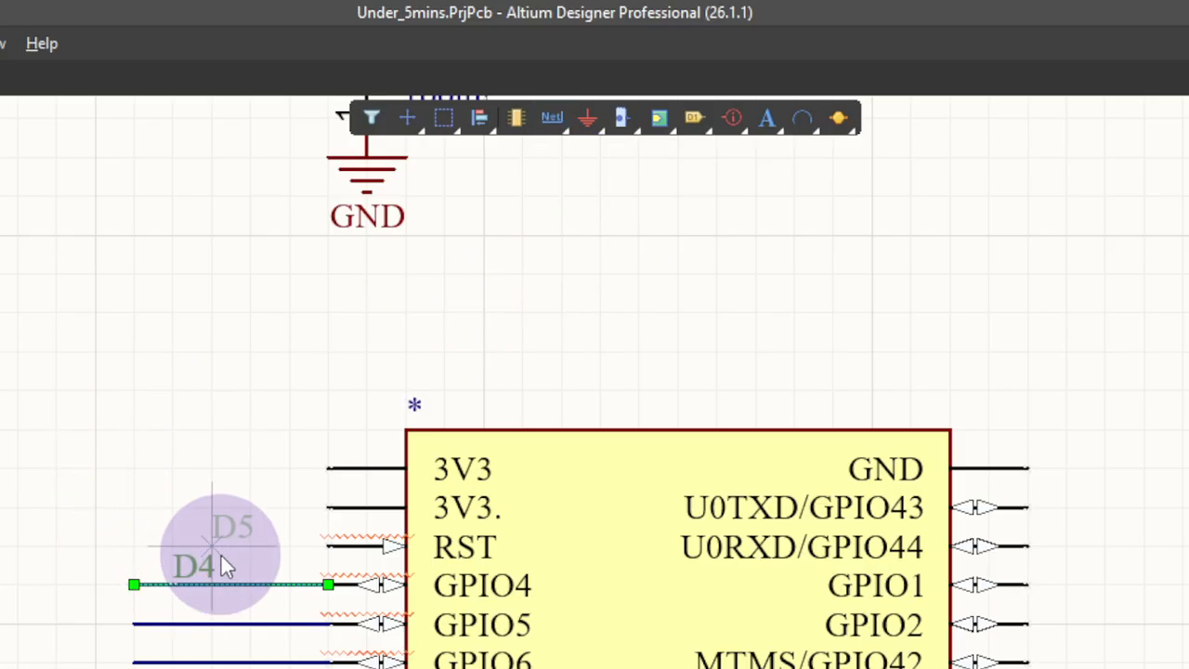
{"action": "key", "text": "Escape"}
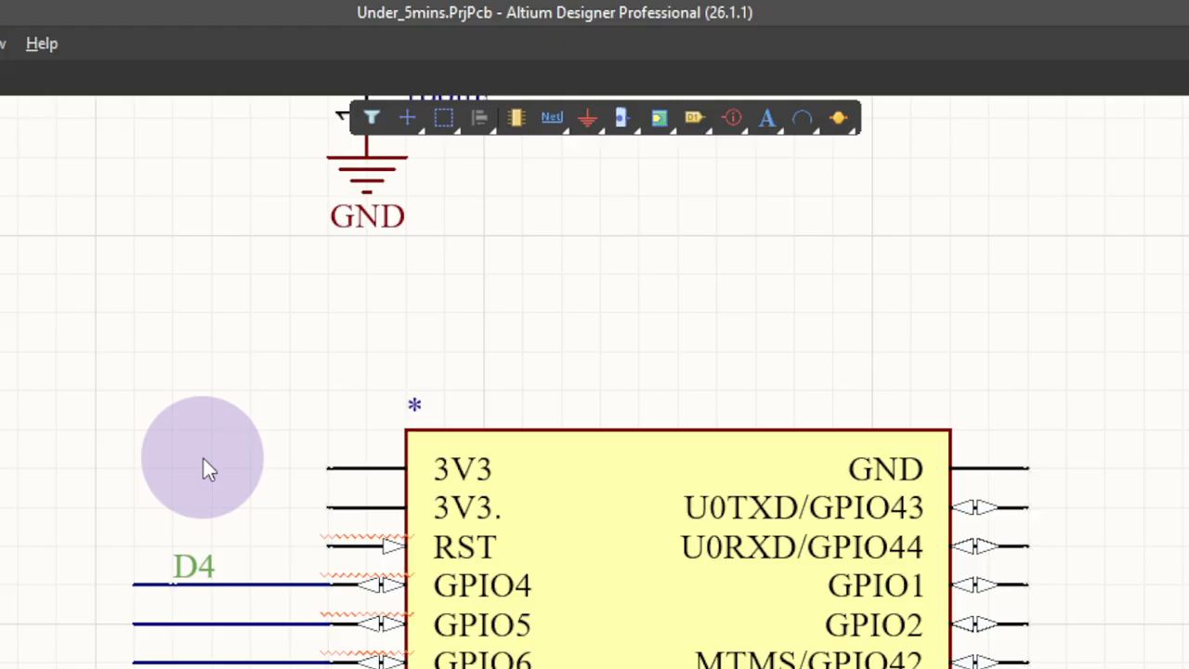
Duplicate the D4 net label onto the four wires below it as D5, D6, D7 and D8
{"action": "left_click", "coordinate": [191, 573]}
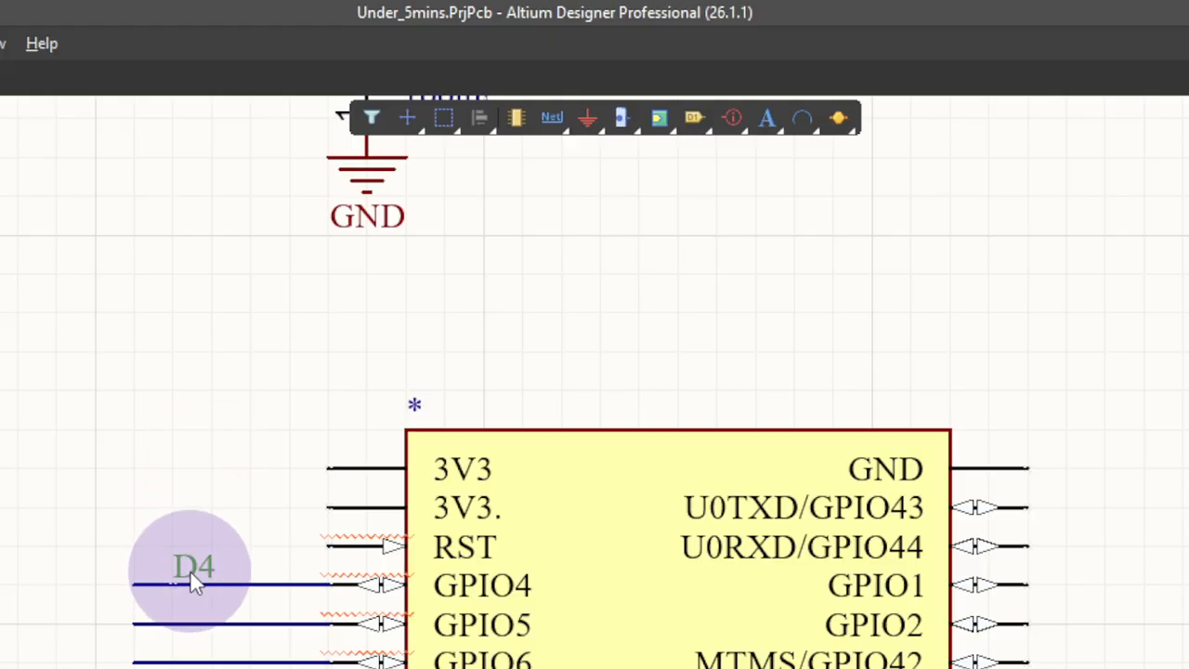
{"action": "left_click_drag", "start_coordinate": [173, 624], "coordinate": [172, 662], "text": "shift"}
{"action": "left_click_drag", "start_coordinate": [603, 337], "coordinate": [590, 415], "text": "shift"}
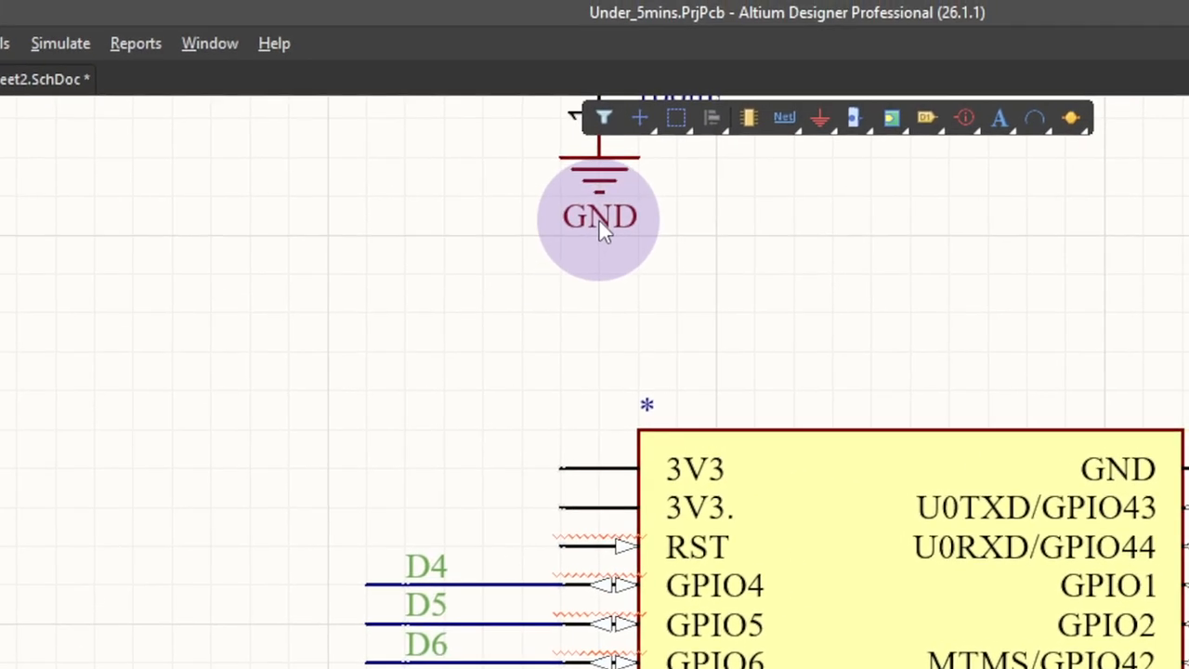
Place rotated bus entries on the free ends of the five wires labelled D4 to D8
{"action": "left_click", "coordinate": [609, 124]}
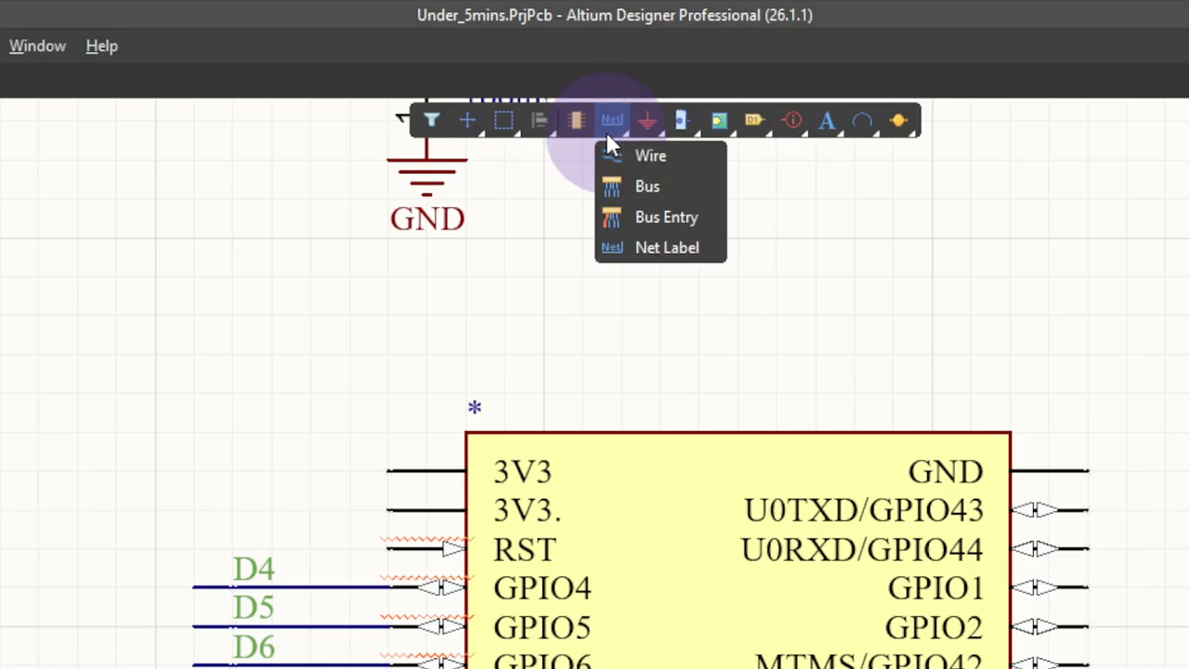
{"action": "left_click", "coordinate": [654, 221]}
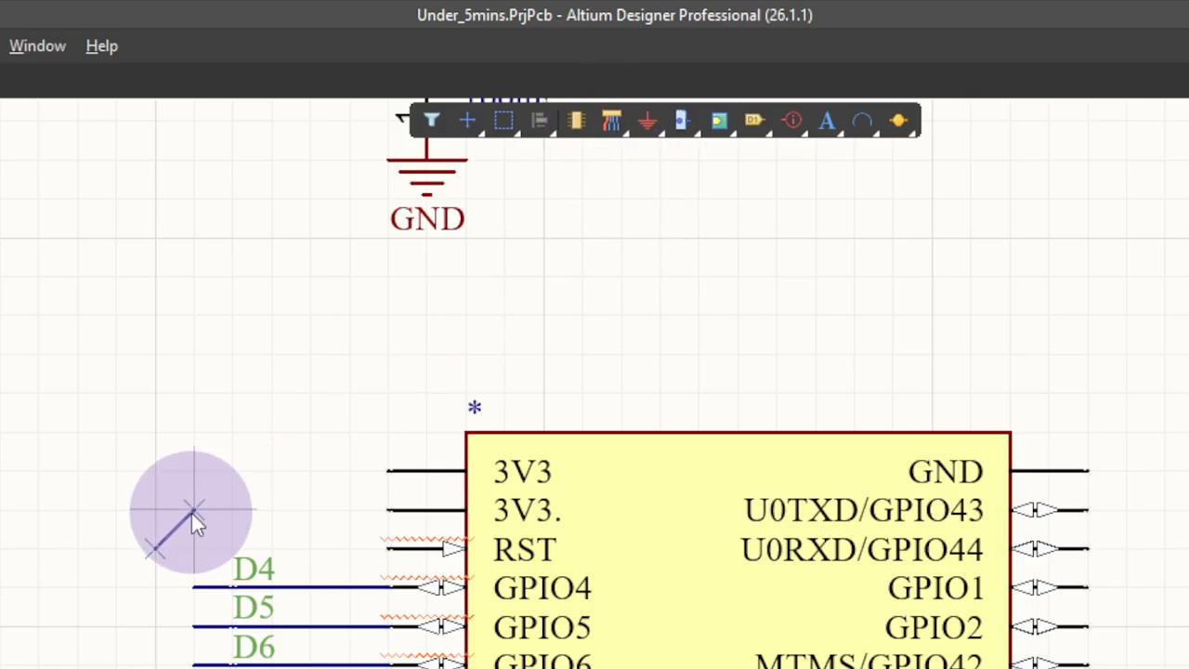
{"action": "key", "text": "space"}
{"action": "left_click", "coordinate": [155, 549]}
{"action": "left_click", "coordinate": [155, 587]}
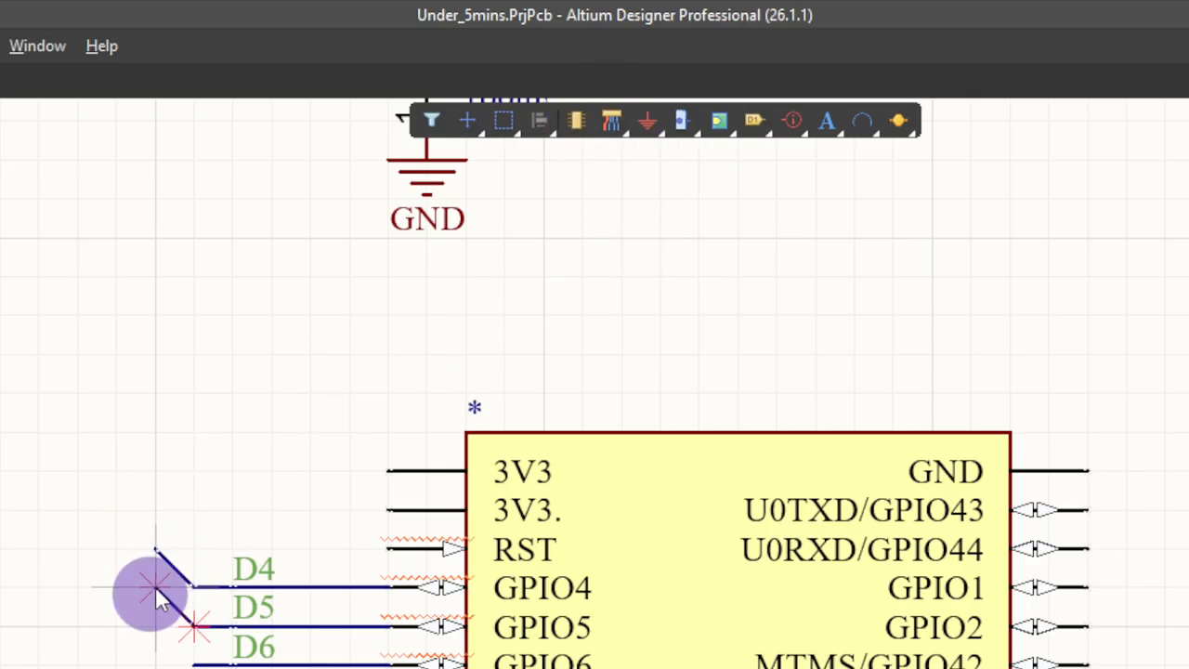
{"action": "left_click", "coordinate": [155, 625]}
{"action": "left_click", "coordinate": [156, 665]}
{"action": "left_click", "coordinate": [602, 401]}
{"action": "key", "text": "Escape"}
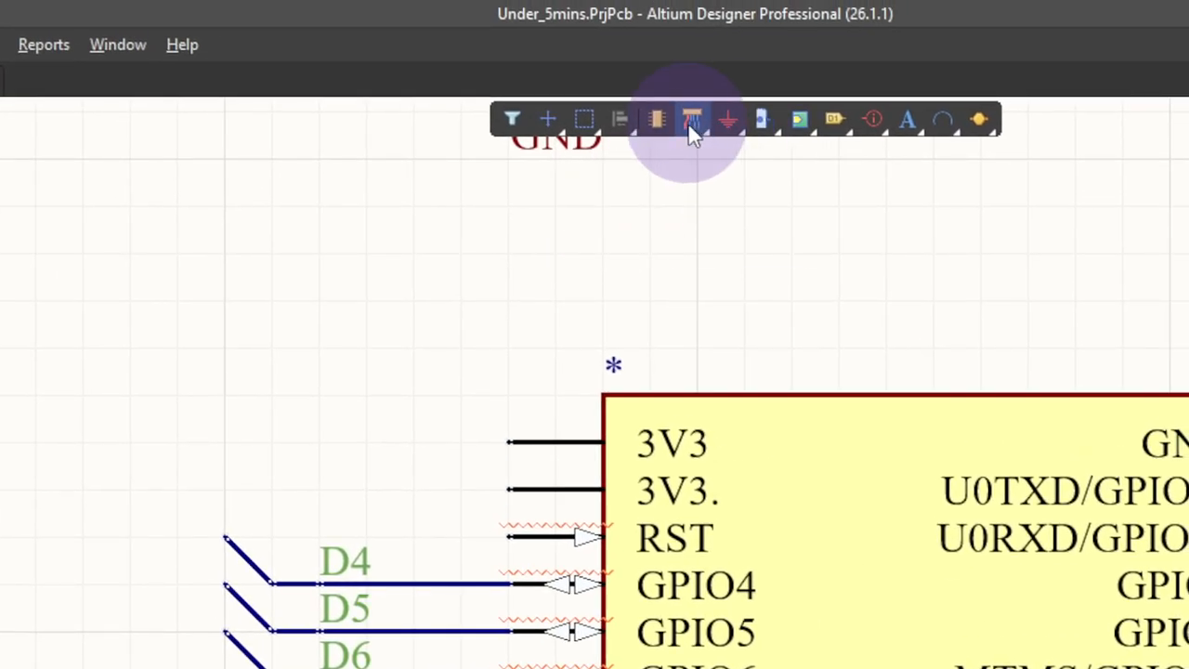
Draw a vertical bus joining the five bus entries, with a diagonal segment extending up and away from the ESP32 part
{"action": "left_click", "coordinate": [692, 128]}
{"action": "left_click", "coordinate": [740, 193]}
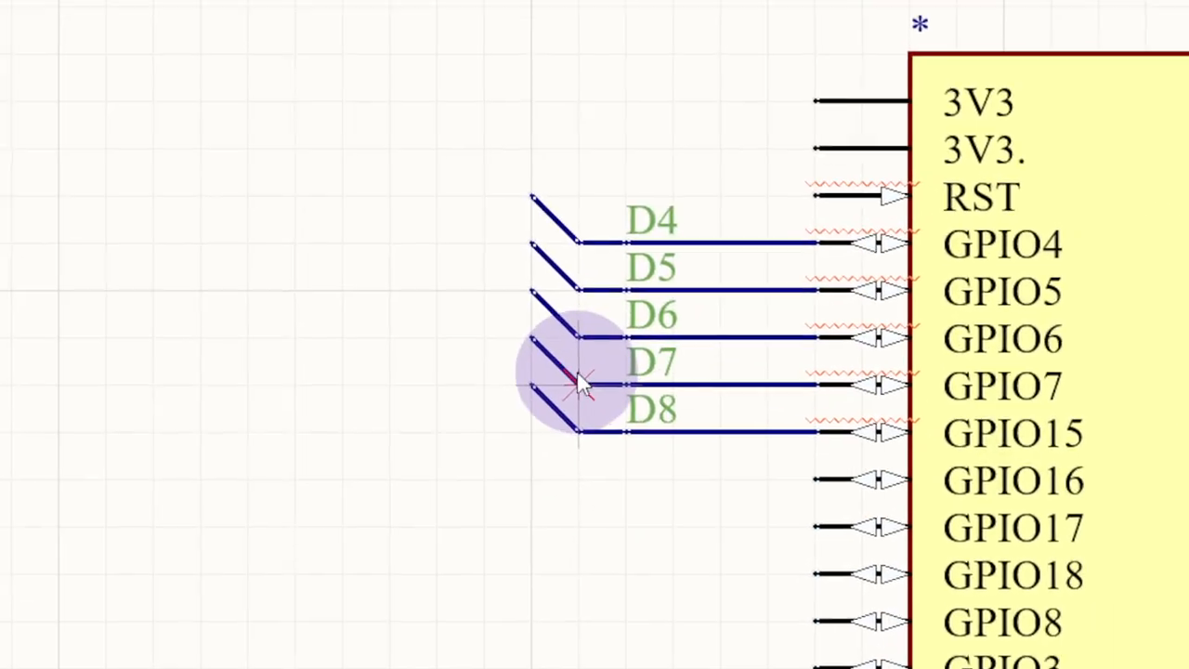
{"action": "left_click", "coordinate": [561, 351]}
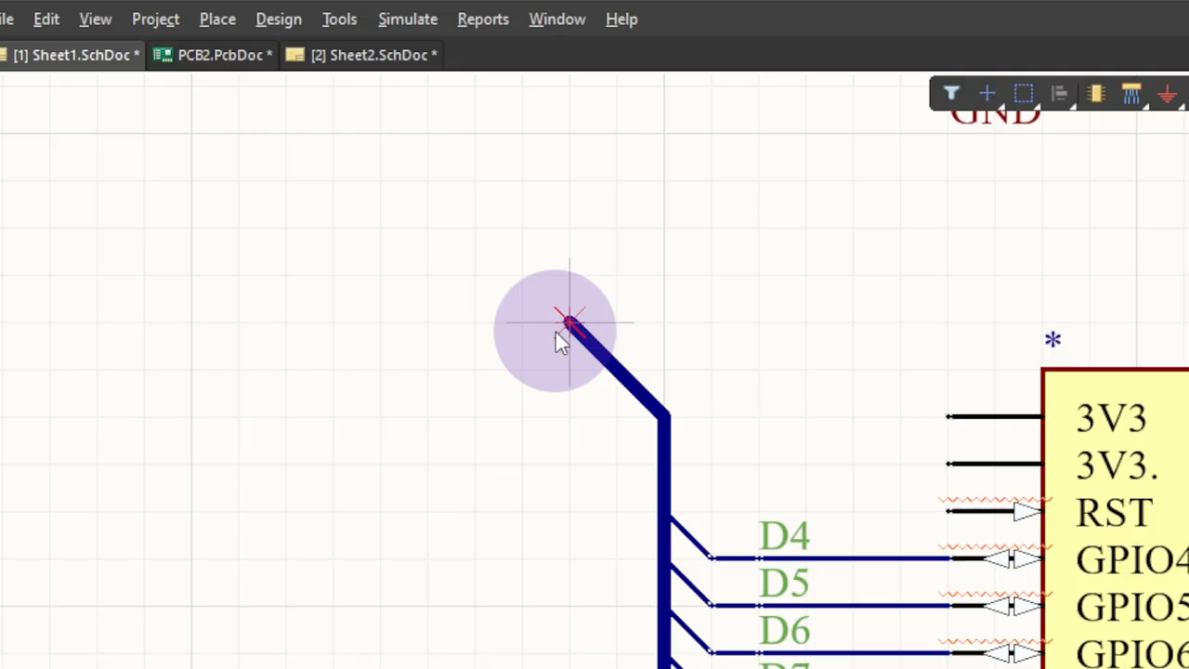
{"action": "right_click", "coordinate": [555, 332]}
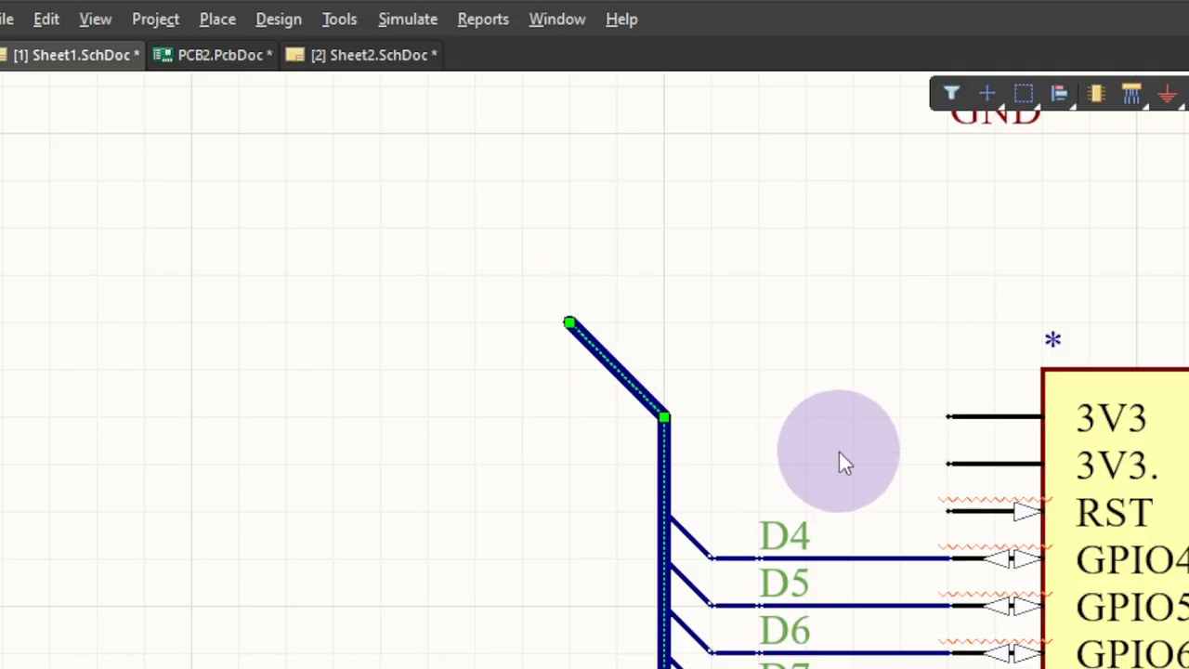
{"action": "left_click", "coordinate": [727, 392]}
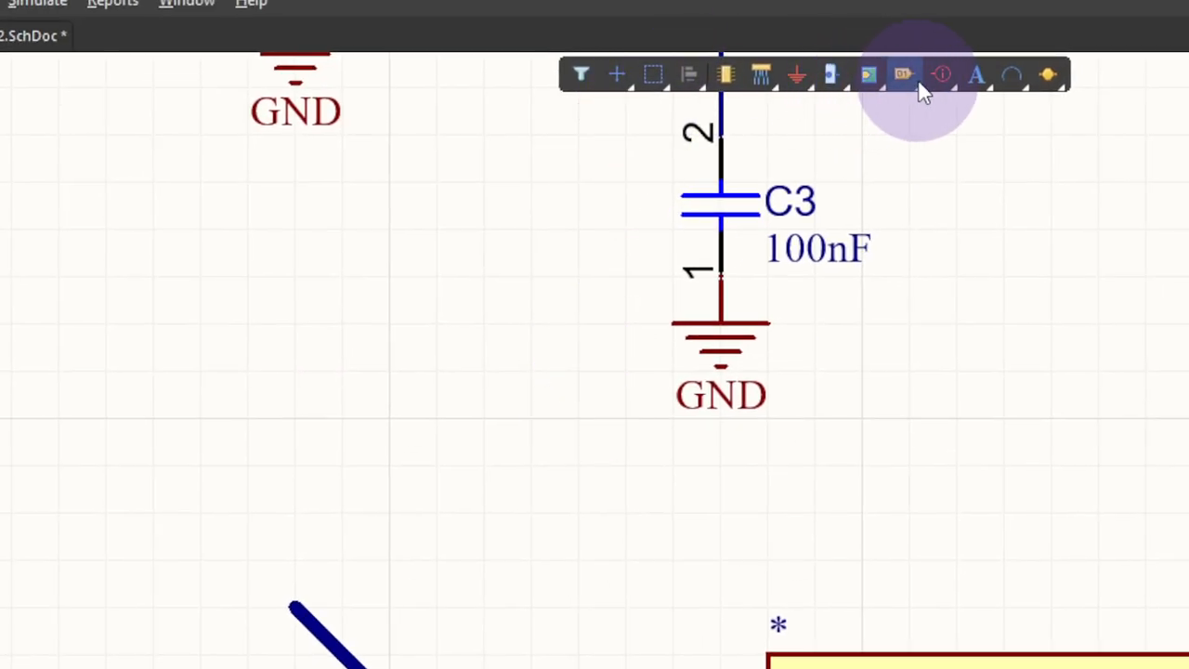
Place a horizontal port with its end attached to the free diagonal end of the bus
{"action": "right_click", "coordinate": [917, 80]}
{"action": "left_click", "coordinate": [898, 88]}
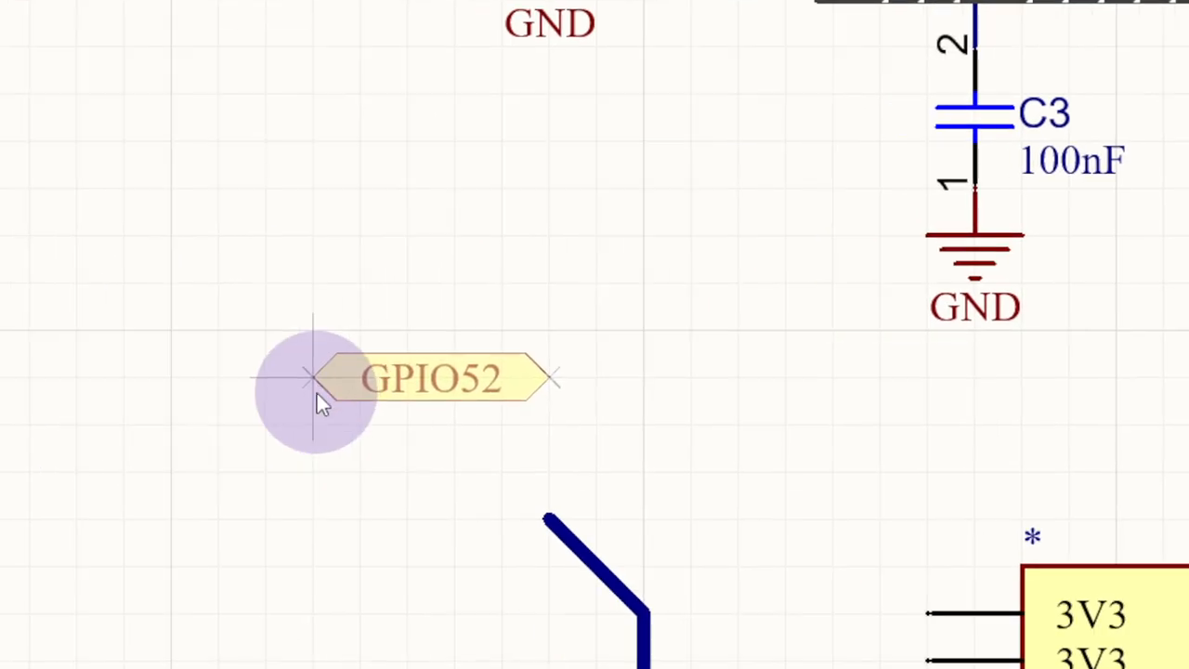
{"action": "left_click", "coordinate": [414, 391]}
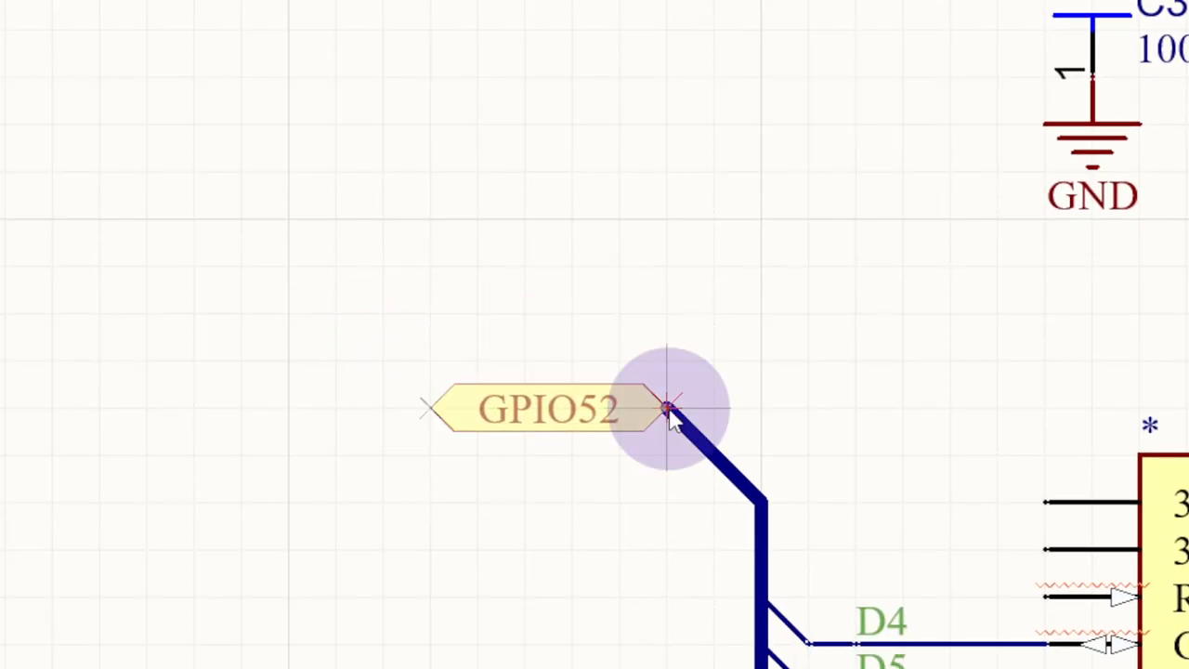
{"action": "left_click", "coordinate": [668, 408]}
{"action": "right_click", "coordinate": [431, 453]}
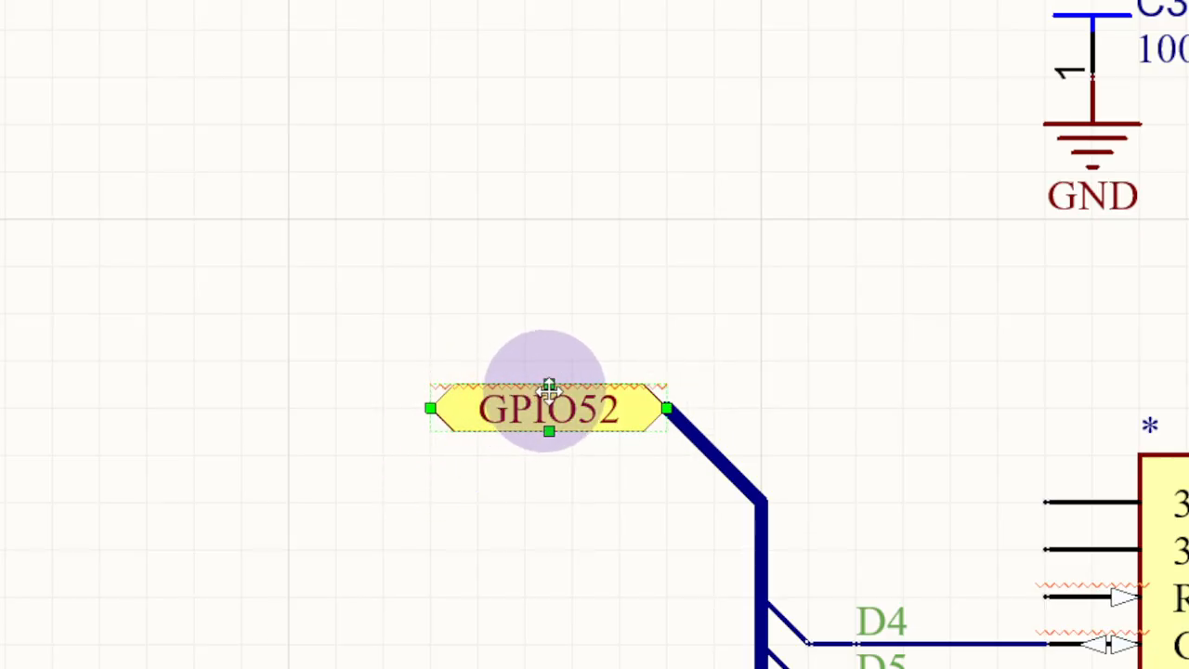
{"action": "left_click", "coordinate": [584, 288]}
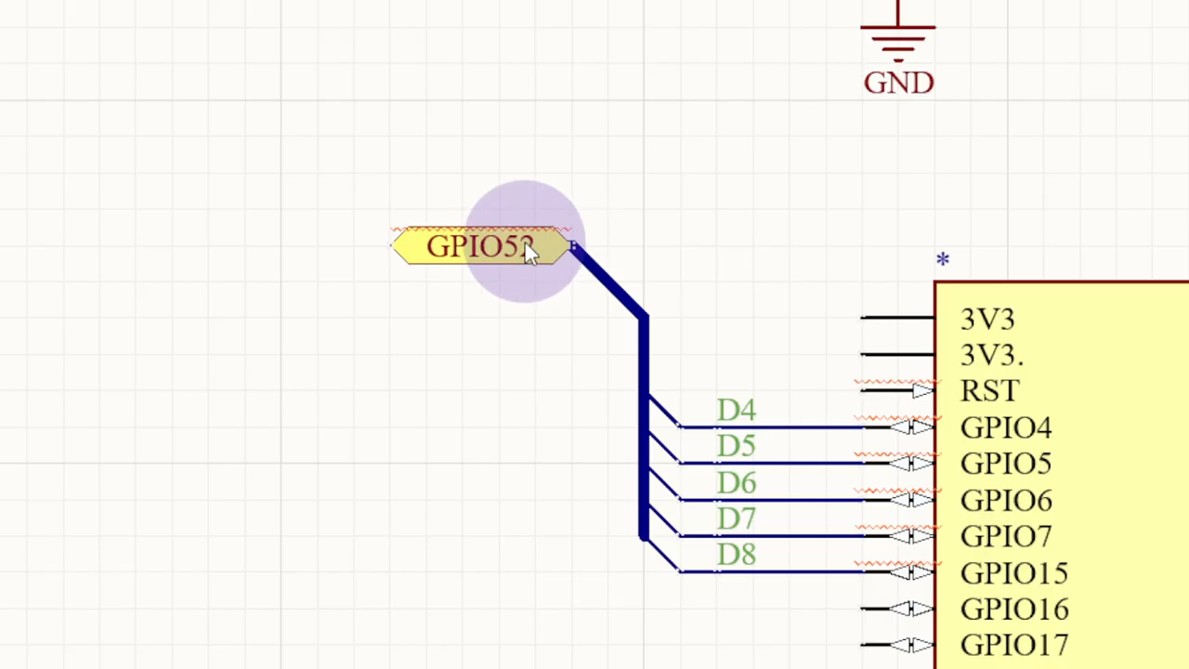
Rename the port at the end of the bus to D[4..8]
{"action": "scroll", "coordinate": [536, 258], "scroll_direction": "up", "scroll_amount": 1, "text": "ctrl"}
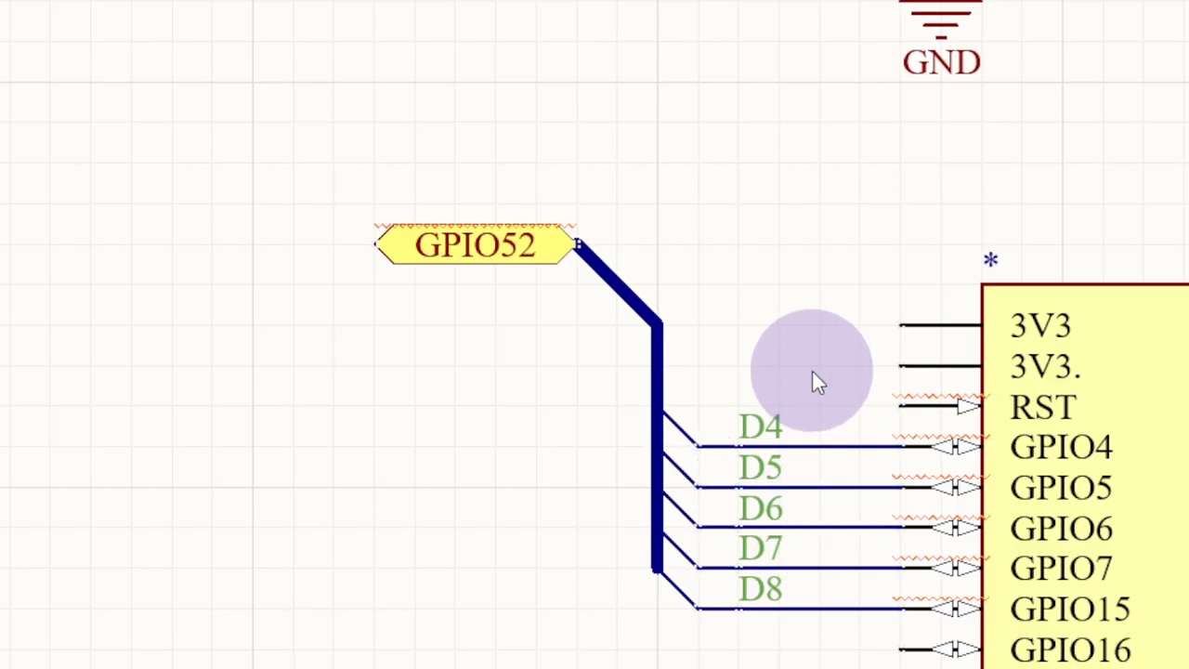
{"action": "left_click", "coordinate": [475, 247]}
{"action": "double_click", "coordinate": [474, 247]}
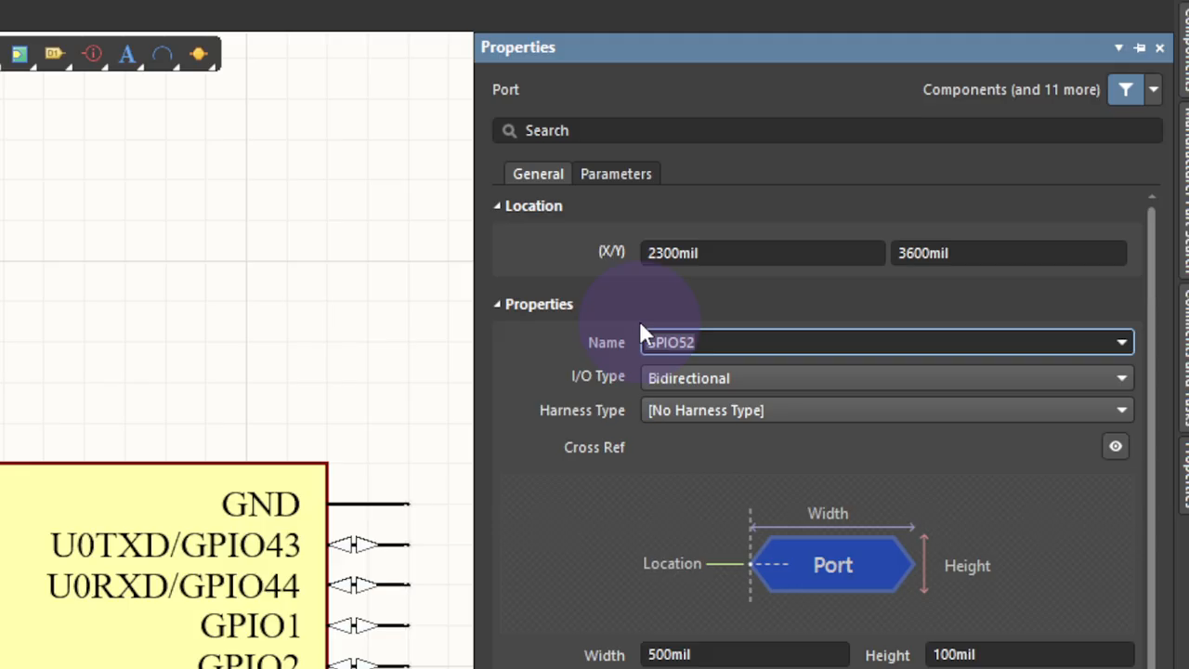
{"action": "type", "text": "R"}
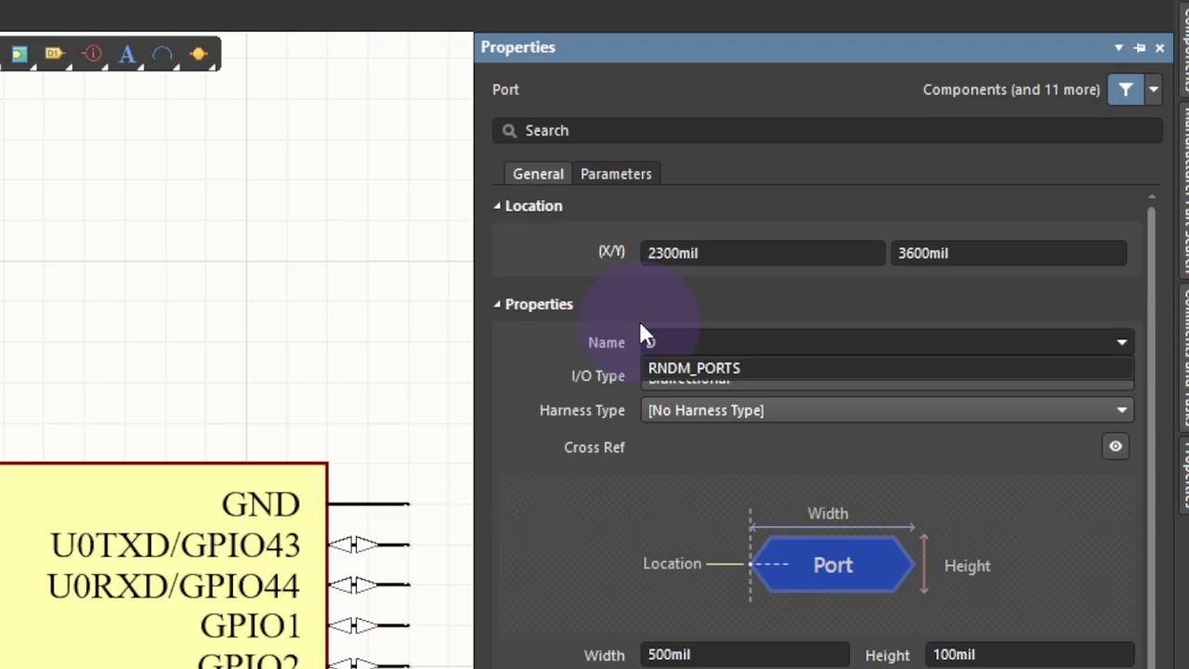
{"action": "type", "text": "["}
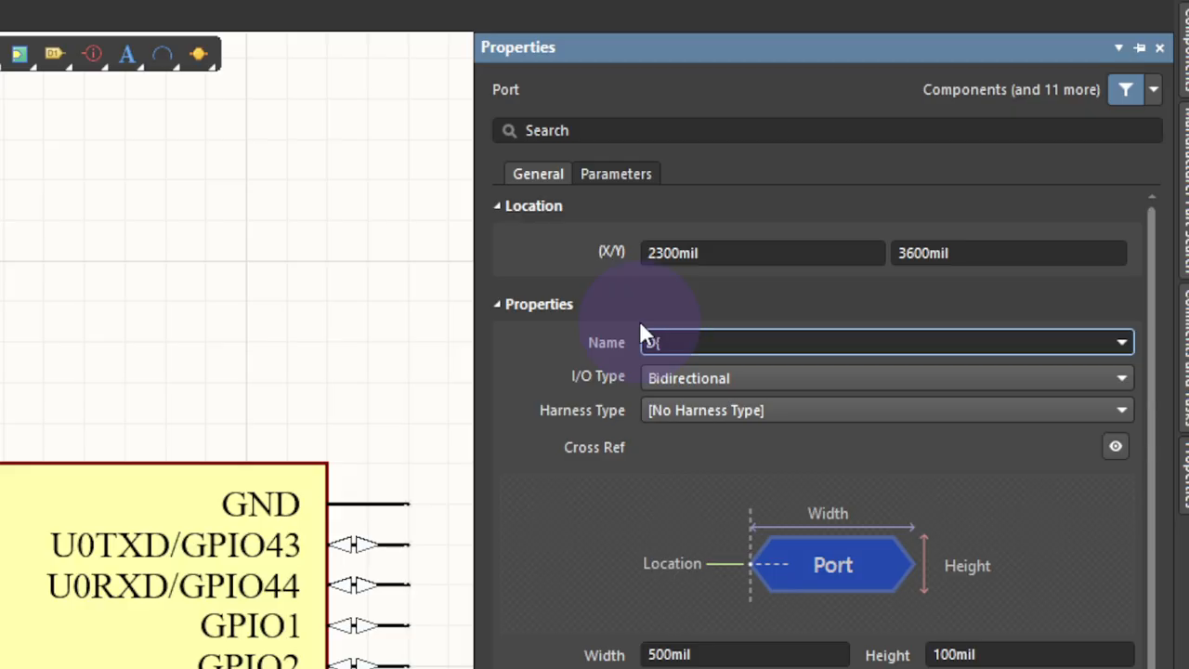
{"action": "key", "text": "BackSpace"}
{"action": "type", "text": "["}
{"action": "key", "text": "BackSpace"}
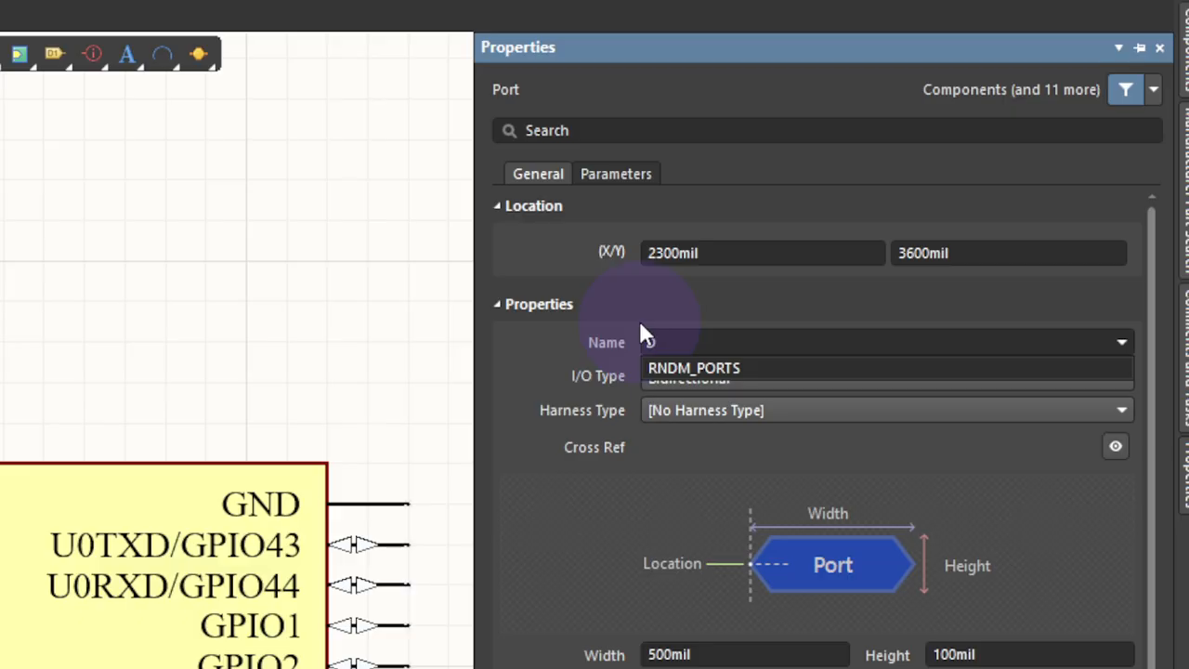
{"action": "type", "text": "["}
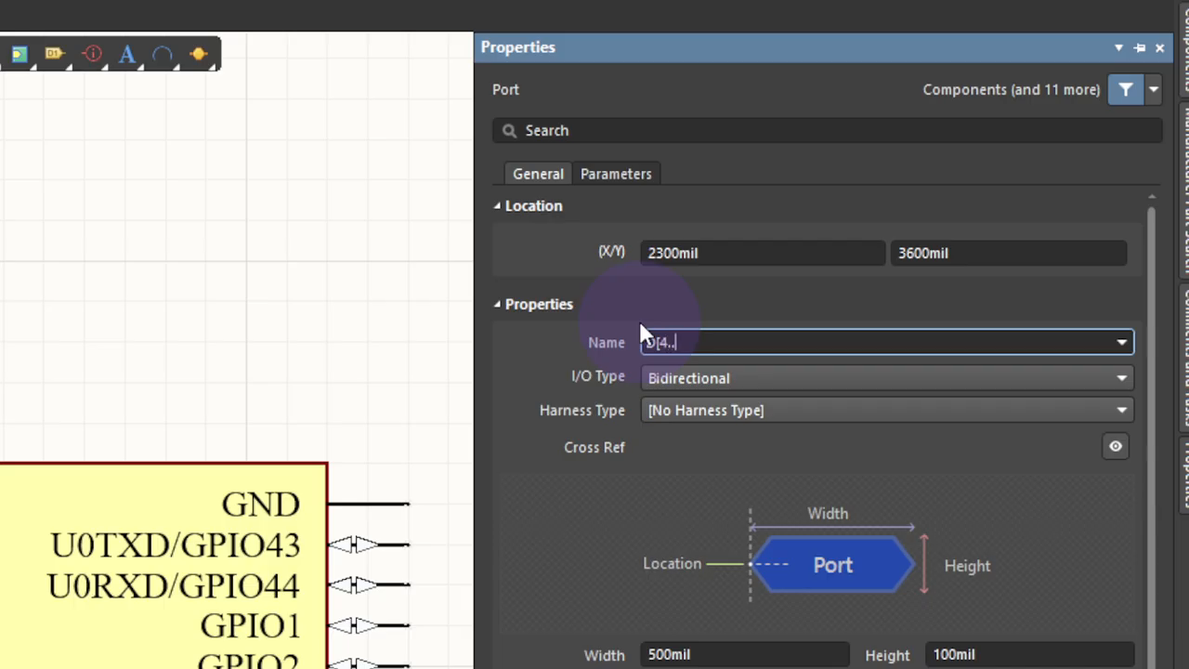
{"action": "type", "text": "4..8]"}
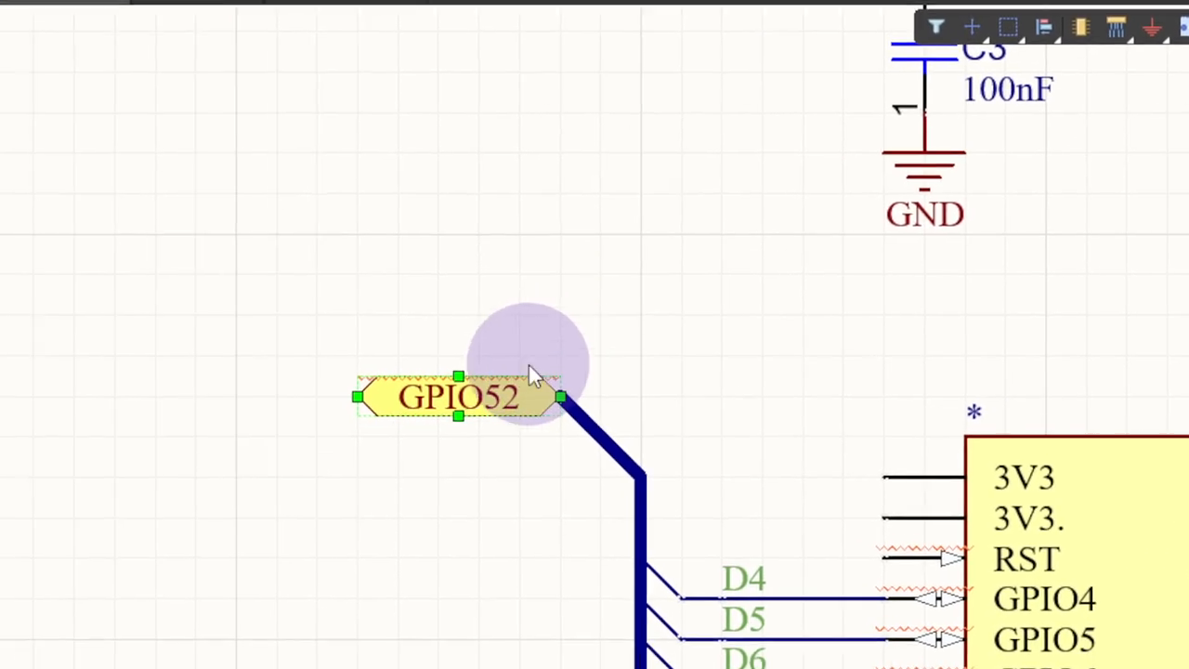
{"action": "left_click", "coordinate": [458, 326]}
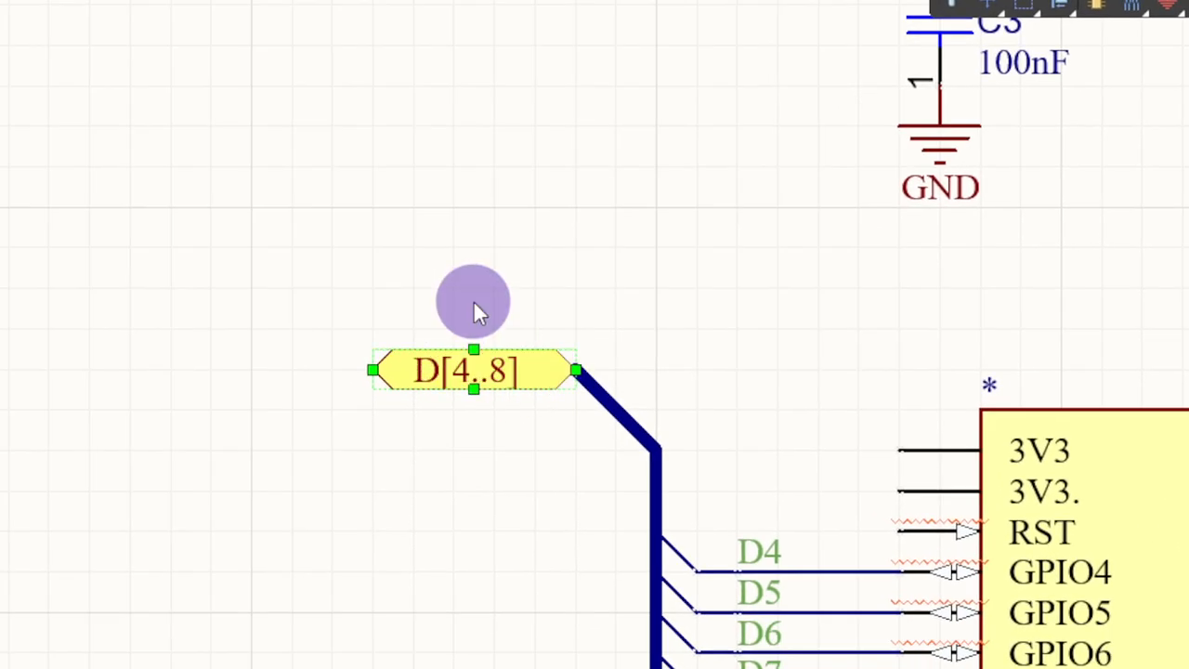
Validate the PCB project Under_5mins.PrjPcb
{"action": "middle_click_drag", "start_coordinate": [433, 457], "coordinate": [450, 420]}
{"action": "right_click_drag", "start_coordinate": [471, 418], "coordinate": [676, 421]}
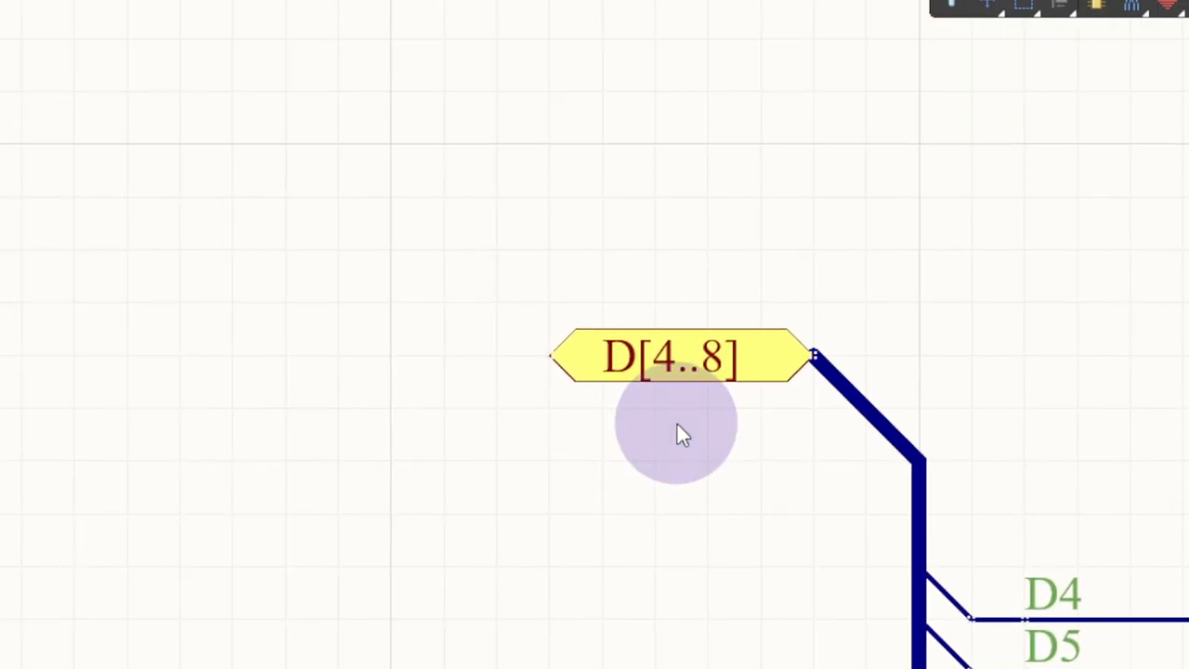
{"action": "middle_click_drag", "start_coordinate": [680, 417], "coordinate": [681, 419]}
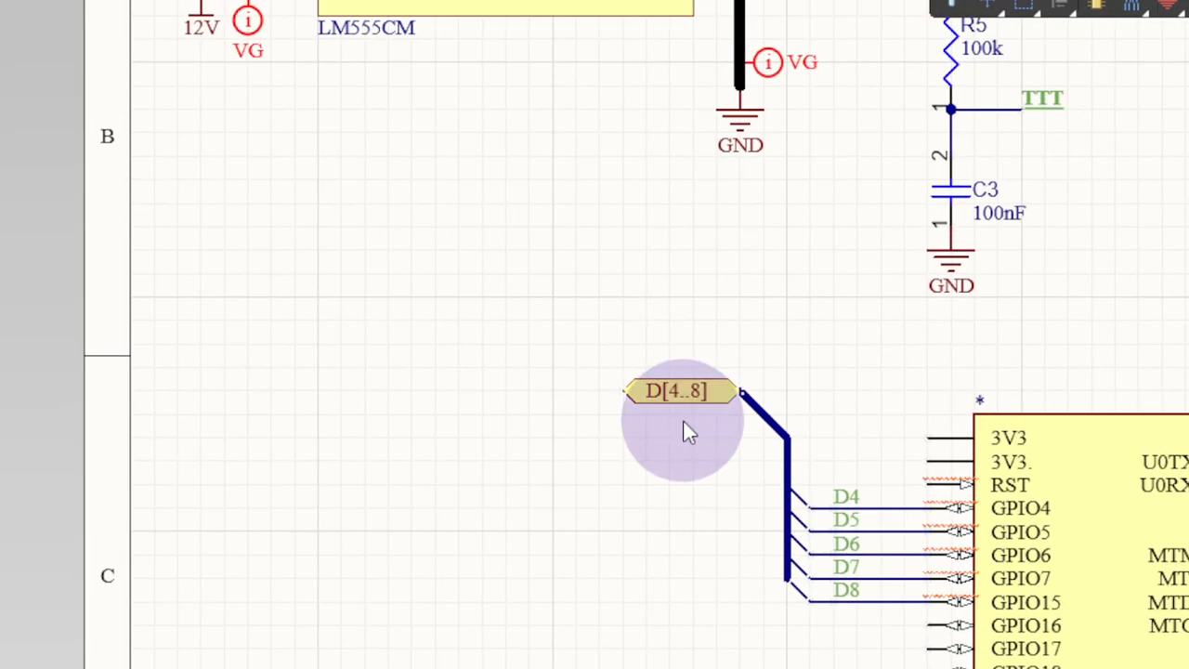
{"action": "left_click", "coordinate": [176, 44]}
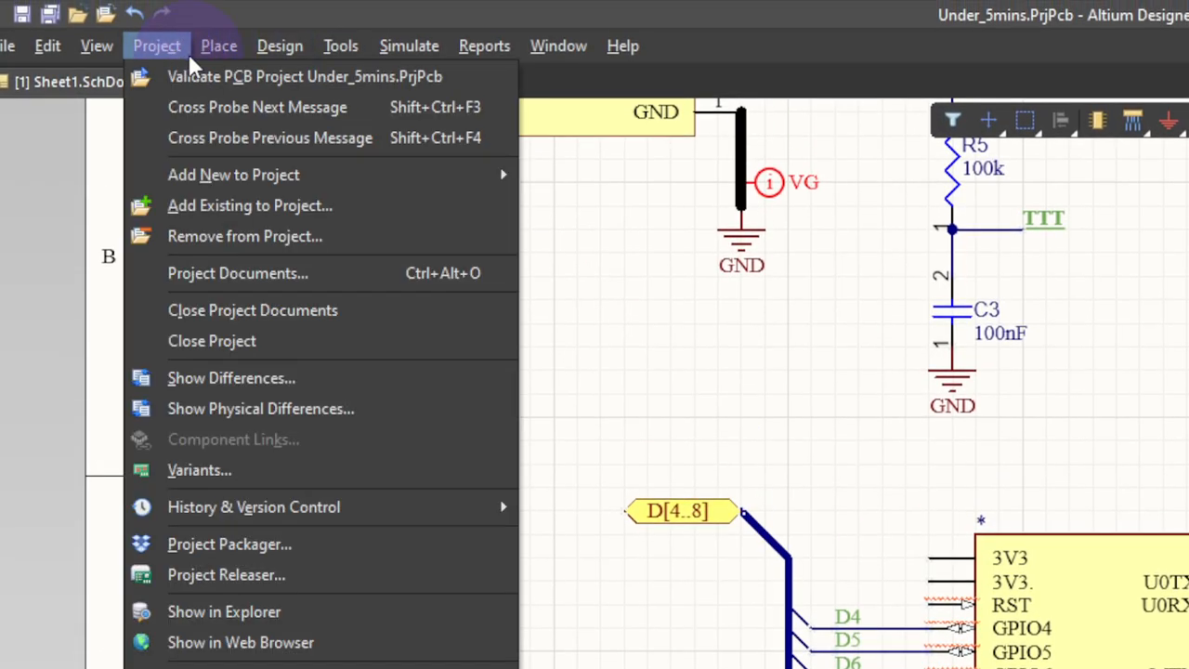
{"action": "left_click", "coordinate": [241, 77]}
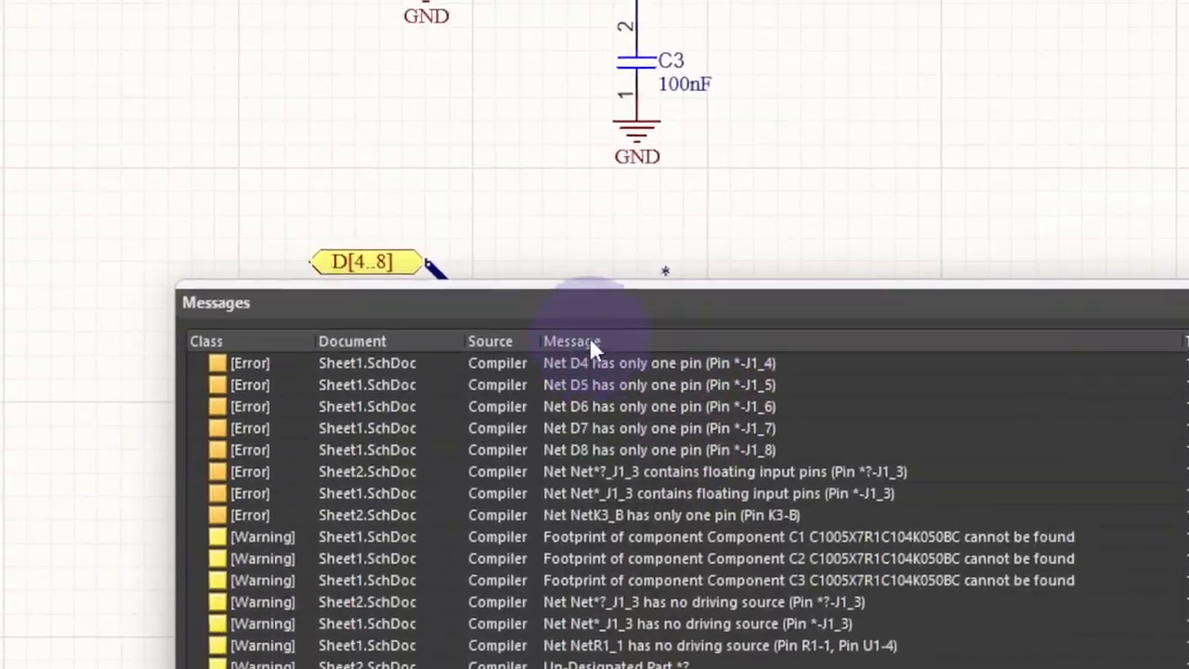
Move the project validation messages aside and close them
{"action": "left_click_drag", "start_coordinate": [592, 312], "coordinate": [746, 453]}
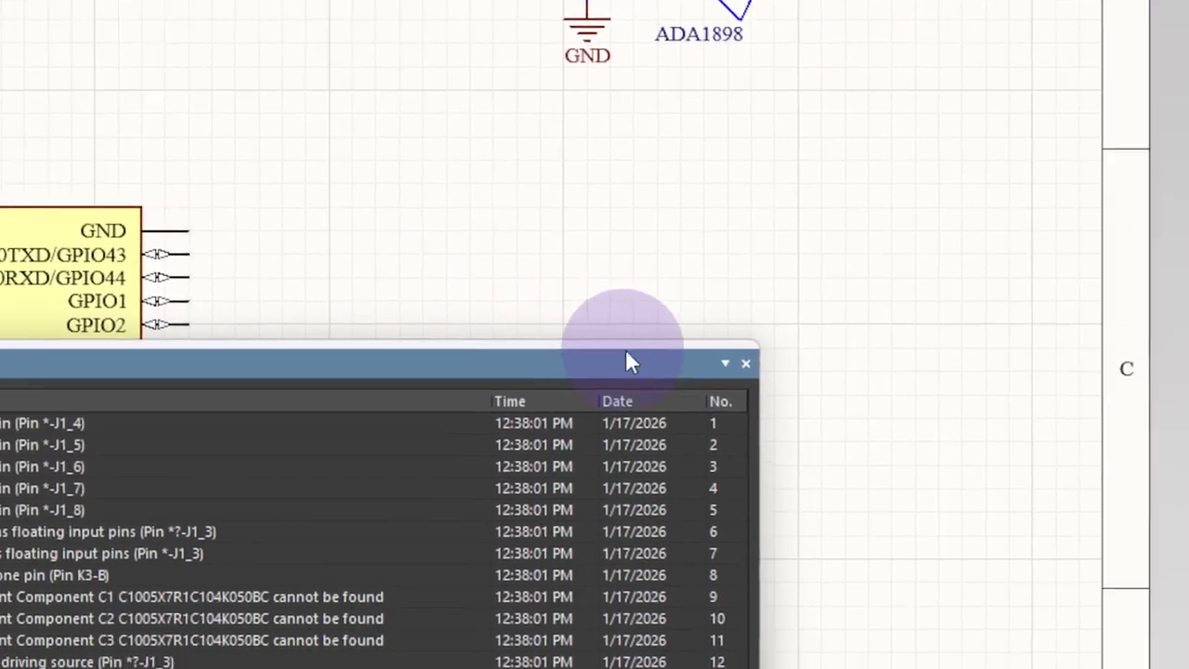
{"action": "left_click", "coordinate": [688, 347]}
{"action": "left_click", "coordinate": [155, 45]}
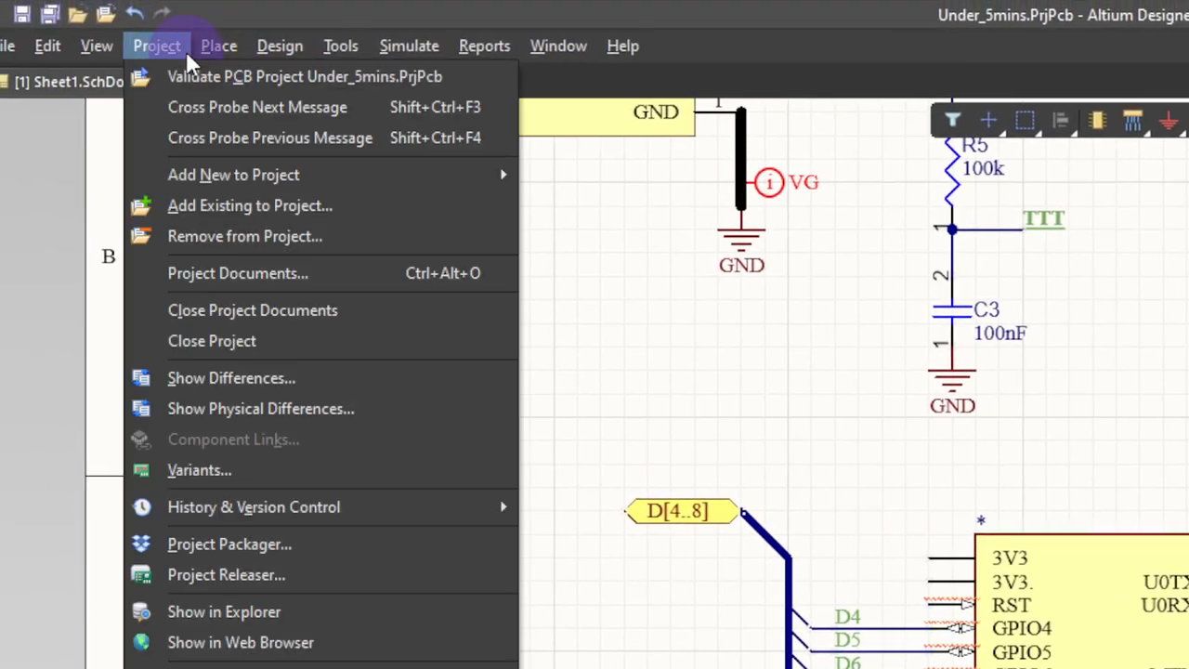
{"action": "left_click", "coordinate": [921, 437]}
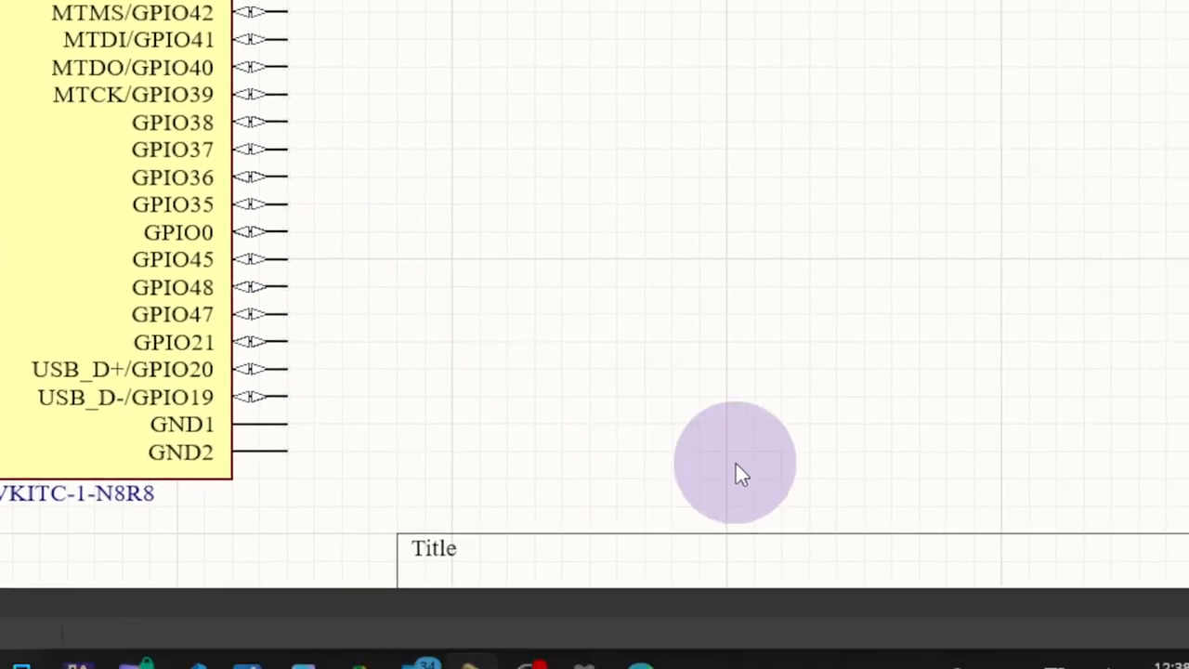
Open the Navigator, expand the N000-1_[4..8] bus and inspect its member nets D4 to D8
{"action": "left_click", "coordinate": [1164, 615]}
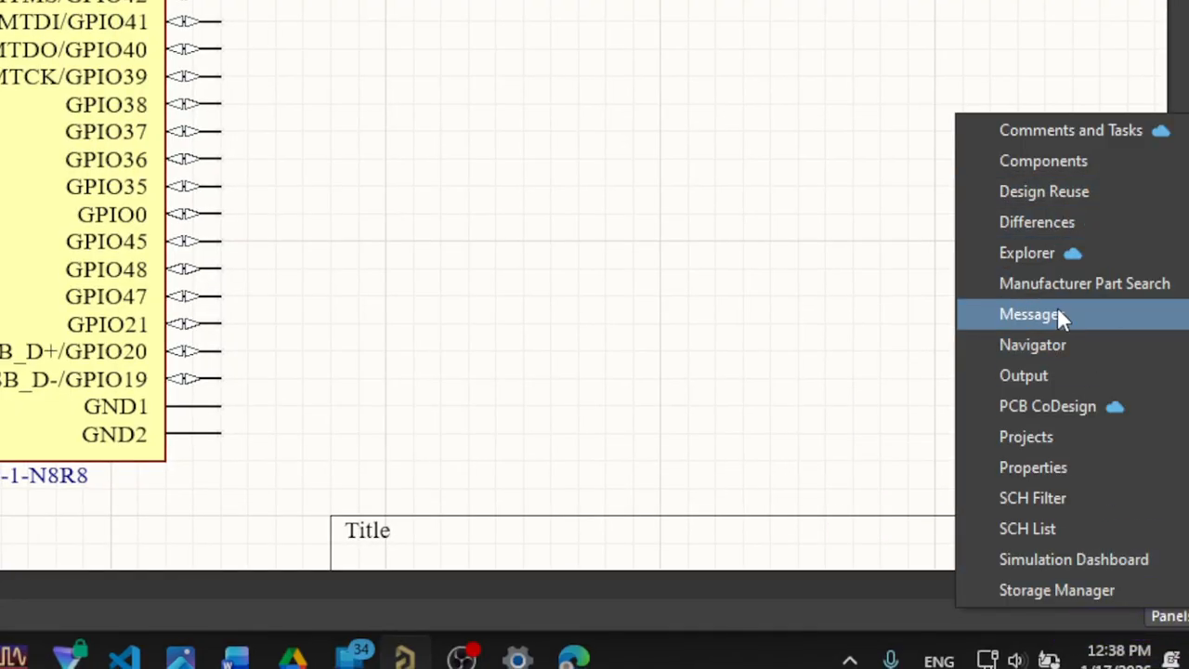
{"action": "left_click", "coordinate": [1080, 348]}
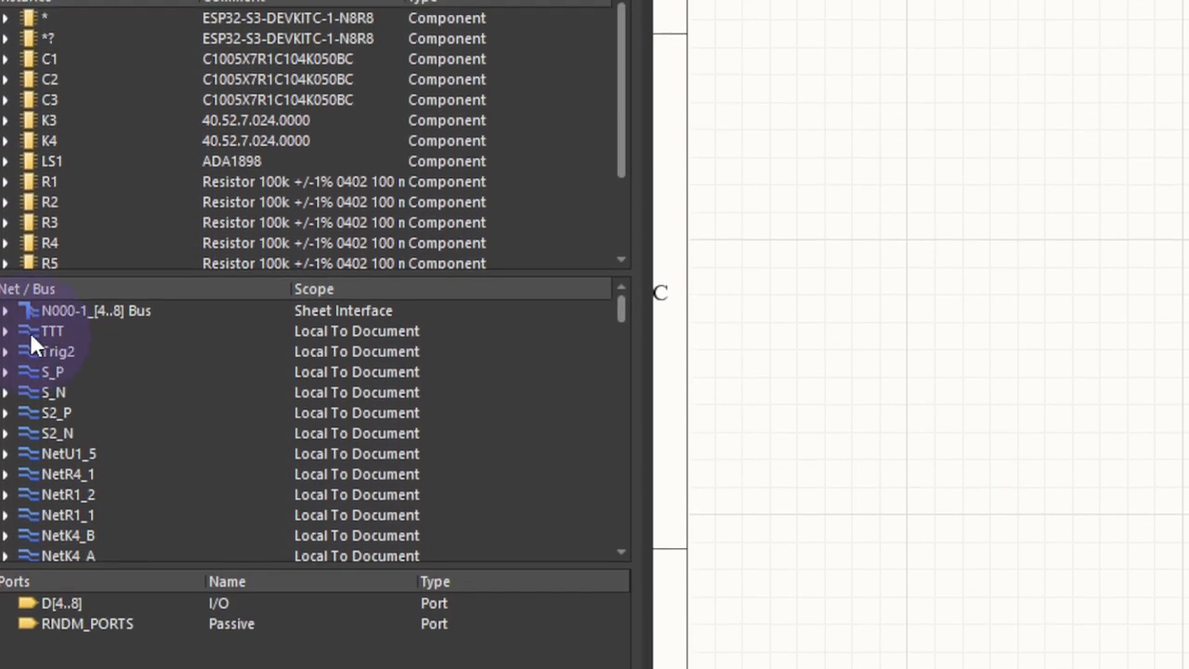
{"action": "double_click", "coordinate": [17, 351]}
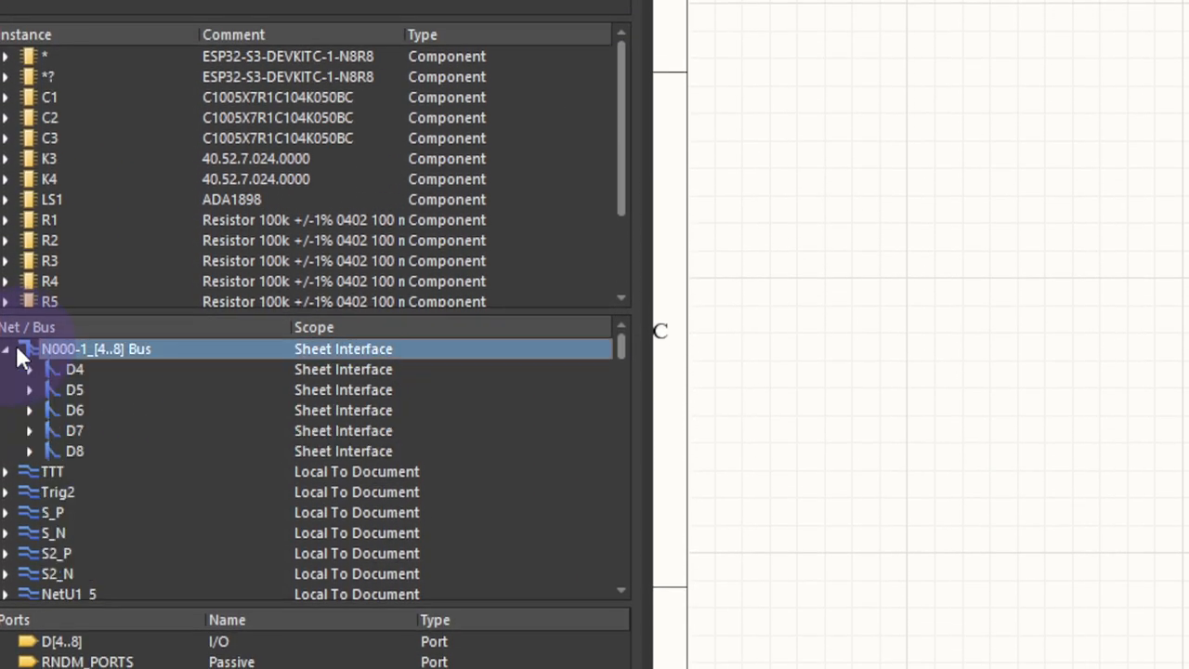
{"action": "left_click", "coordinate": [99, 366]}
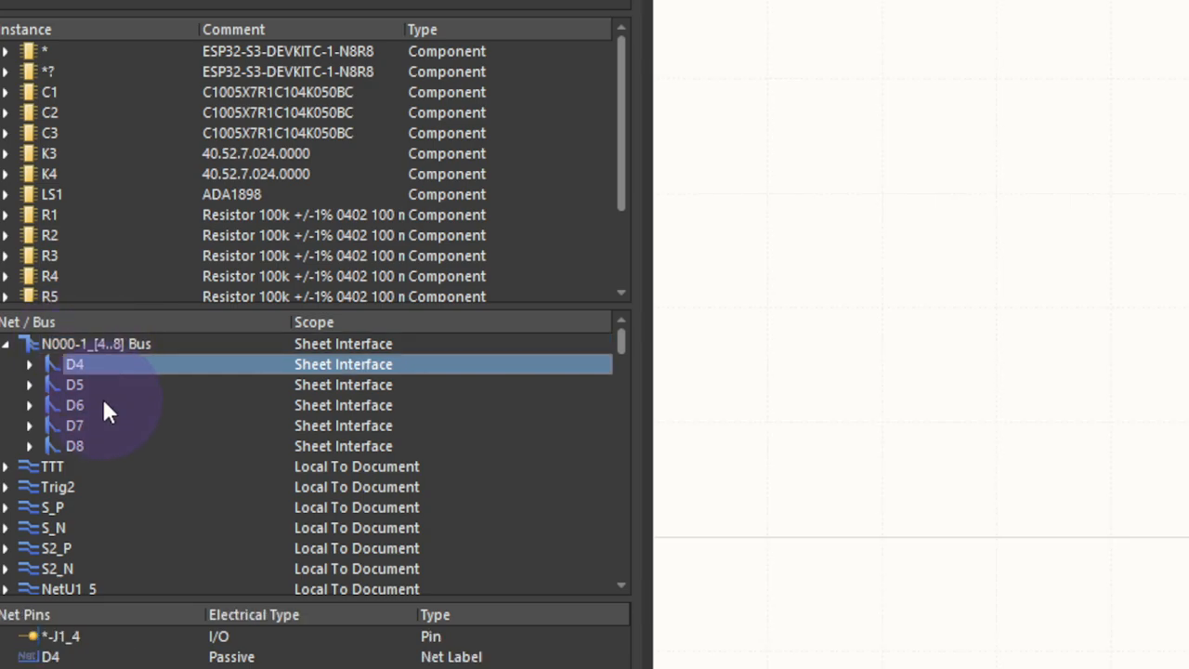
{"action": "left_click", "coordinate": [106, 406]}
{"action": "left_click", "coordinate": [109, 425]}
{"action": "left_click", "coordinate": [117, 446]}
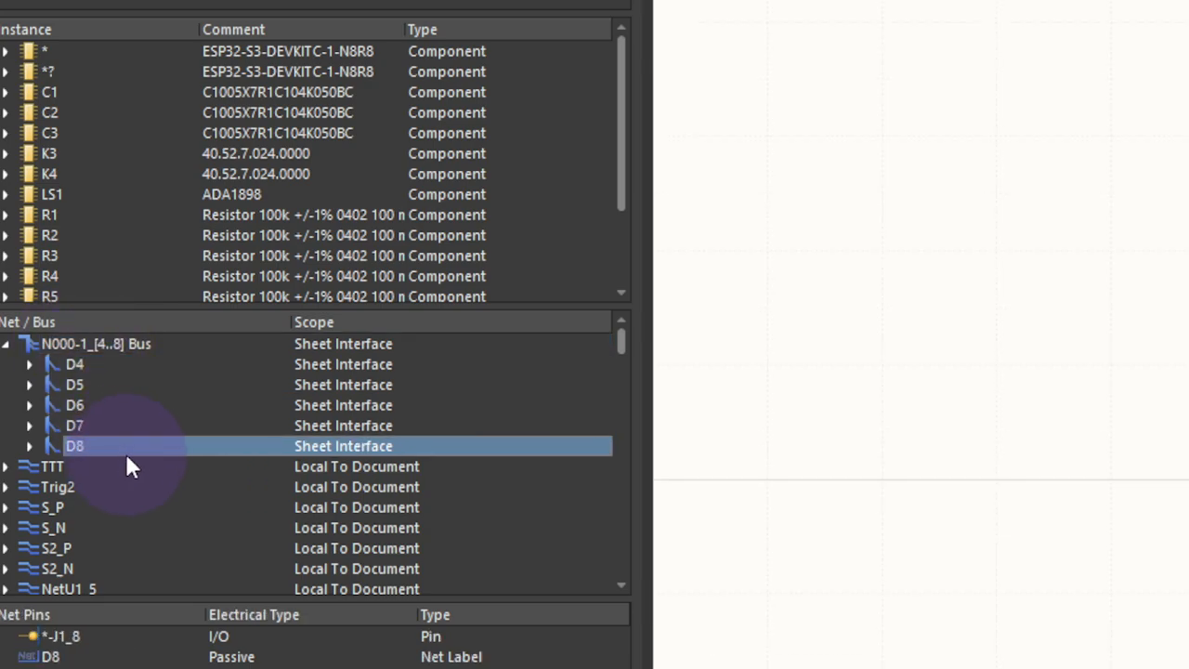
Look through the project's net list and examine the N000-1_[4..8] bus entry with its nets
{"action": "scroll", "coordinate": [130, 469], "scroll_direction": "down", "scroll_amount": 10}
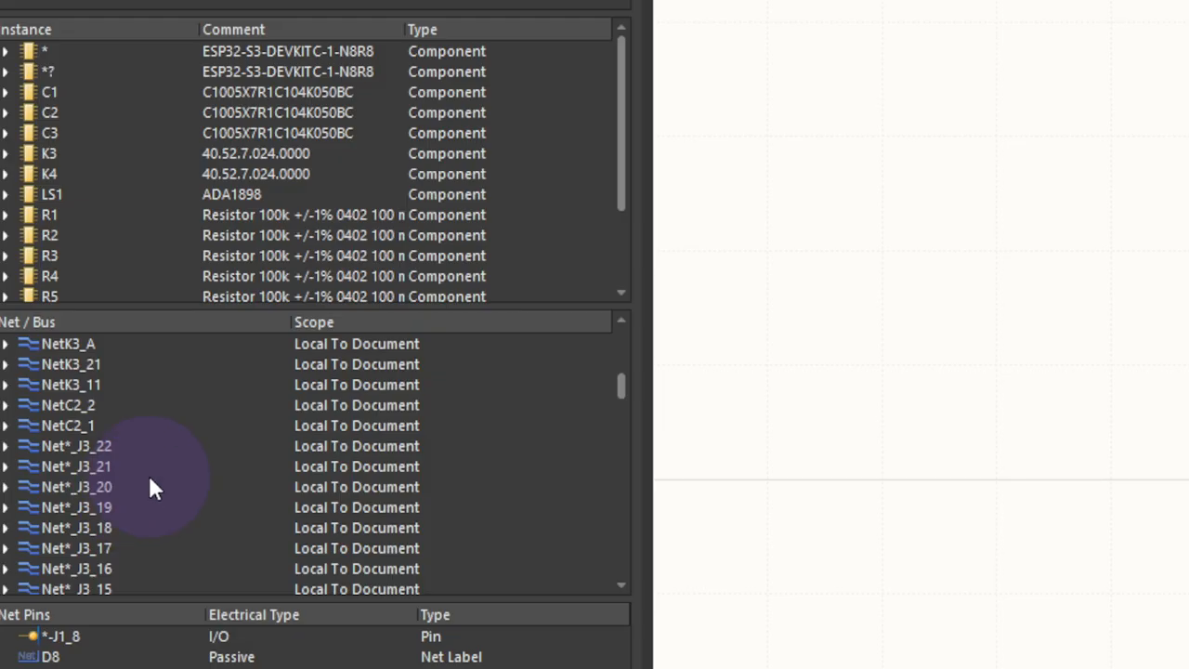
{"action": "scroll", "coordinate": [148, 472], "scroll_direction": "up", "scroll_amount": 8}
{"action": "scroll", "coordinate": [65, 353], "scroll_direction": "up", "scroll_amount": 2}
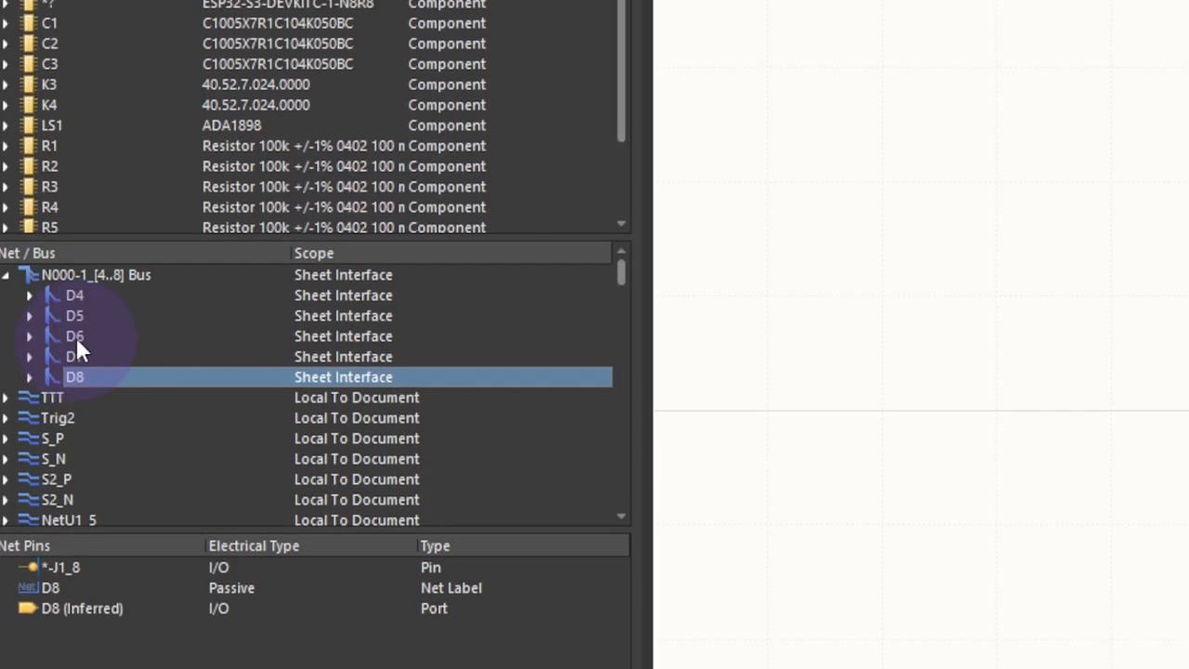
{"action": "left_click", "coordinate": [112, 347]}
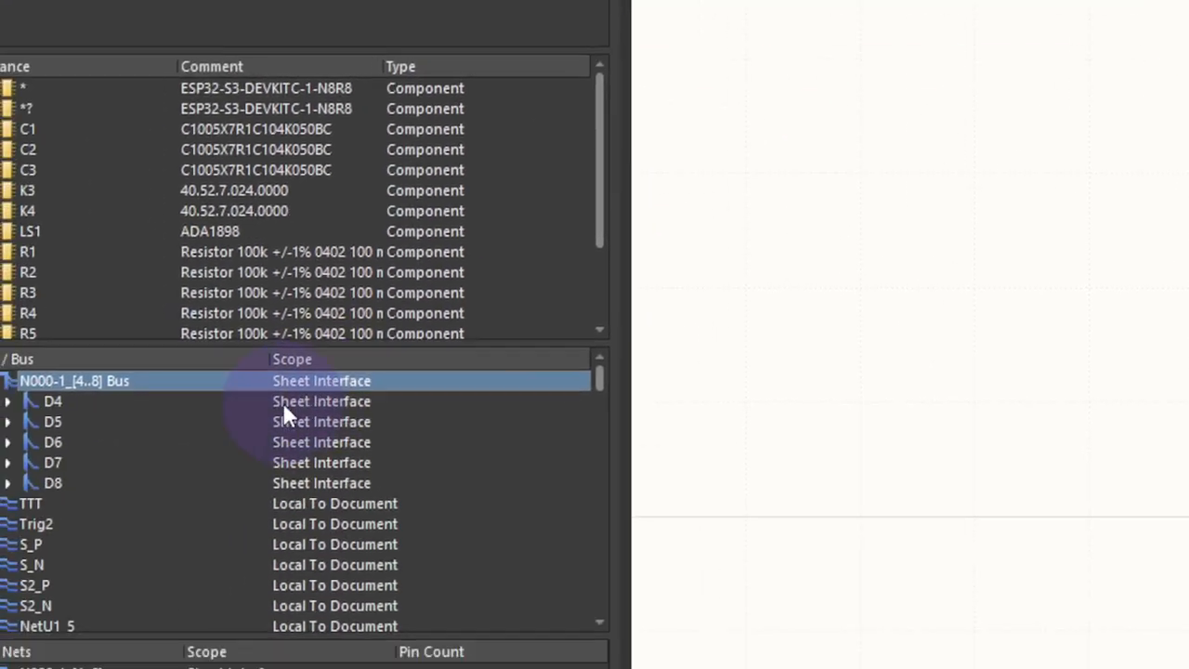
{"action": "scroll", "coordinate": [212, 531], "scroll_direction": "down", "scroll_amount": 10}
{"action": "scroll", "coordinate": [214, 362], "scroll_direction": "down", "scroll_amount": 10}
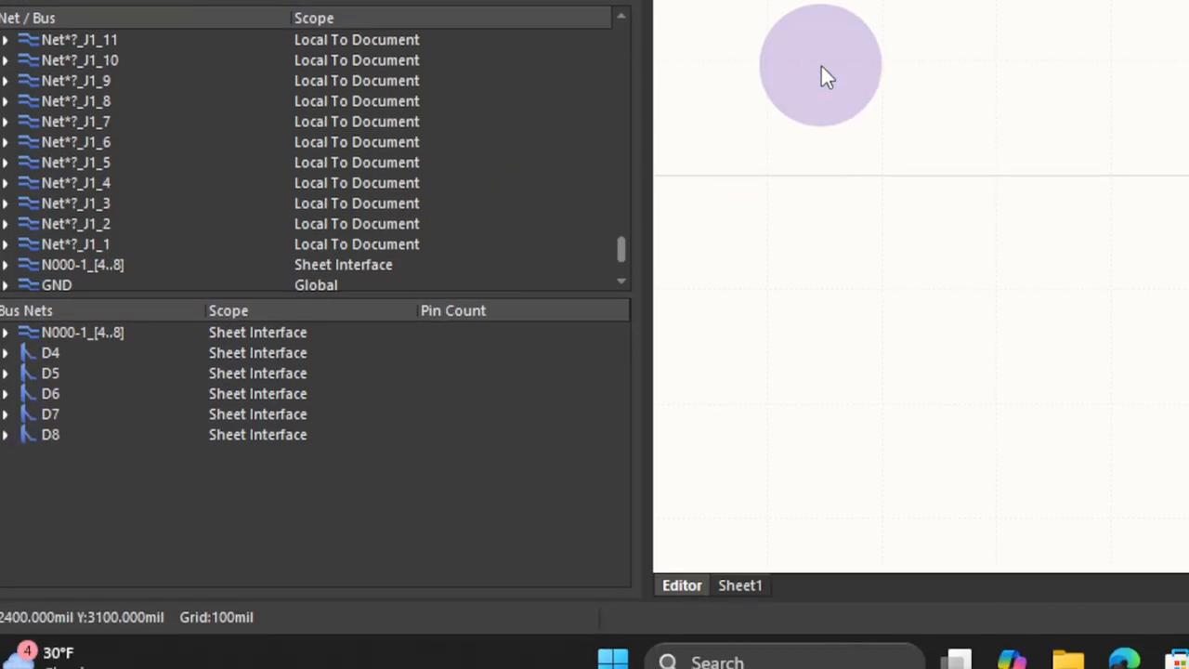
{"action": "scroll", "coordinate": [612, 363], "scroll_direction": "down", "scroll_amount": 5, "text": "ctrl"}
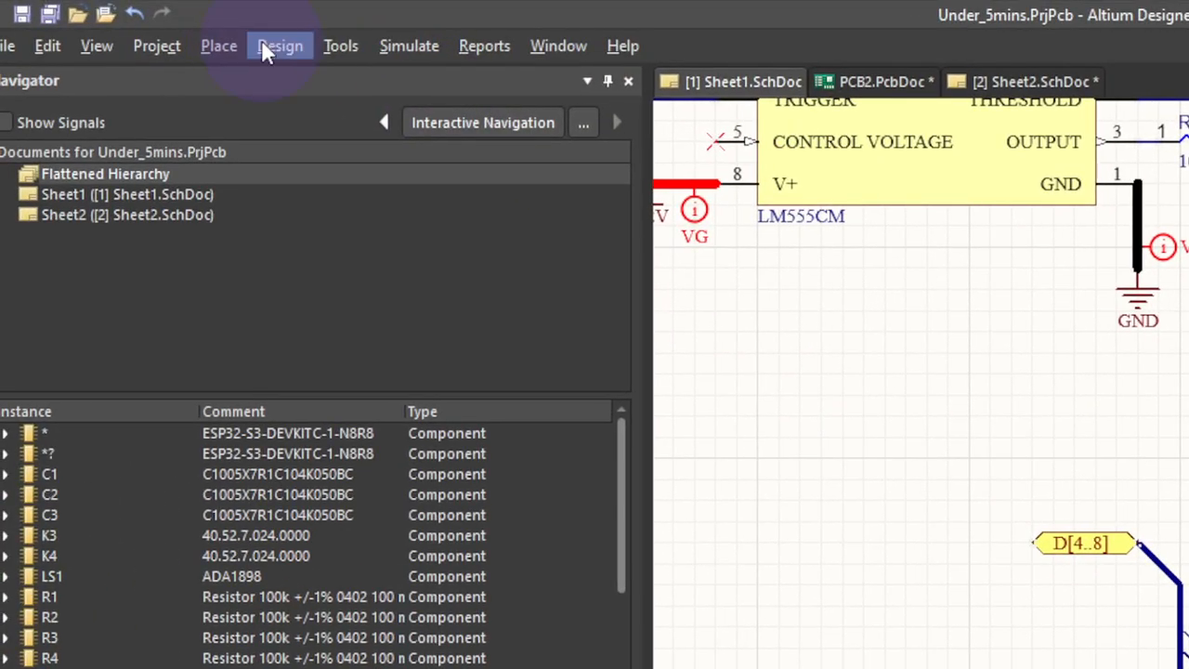
Update PCB2.PcbDoc from the schematic by creating the ECO, then validating and executing its changes
{"action": "left_click", "coordinate": [279, 49]}
{"action": "left_click", "coordinate": [300, 78]}
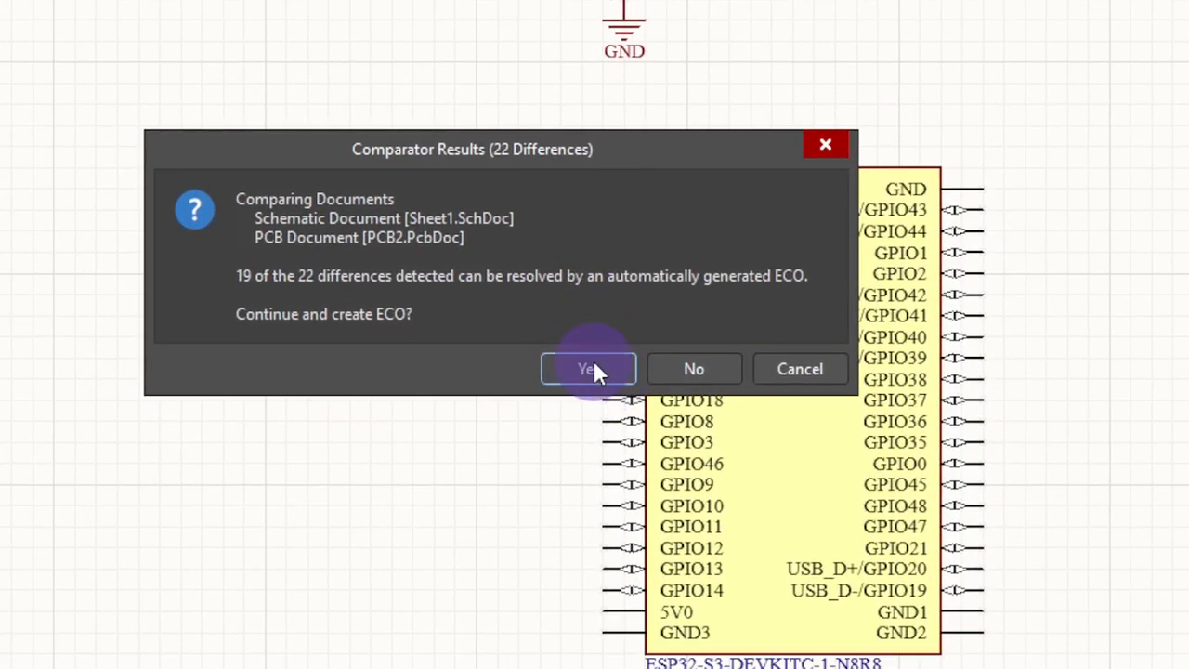
{"action": "left_click", "coordinate": [596, 365]}
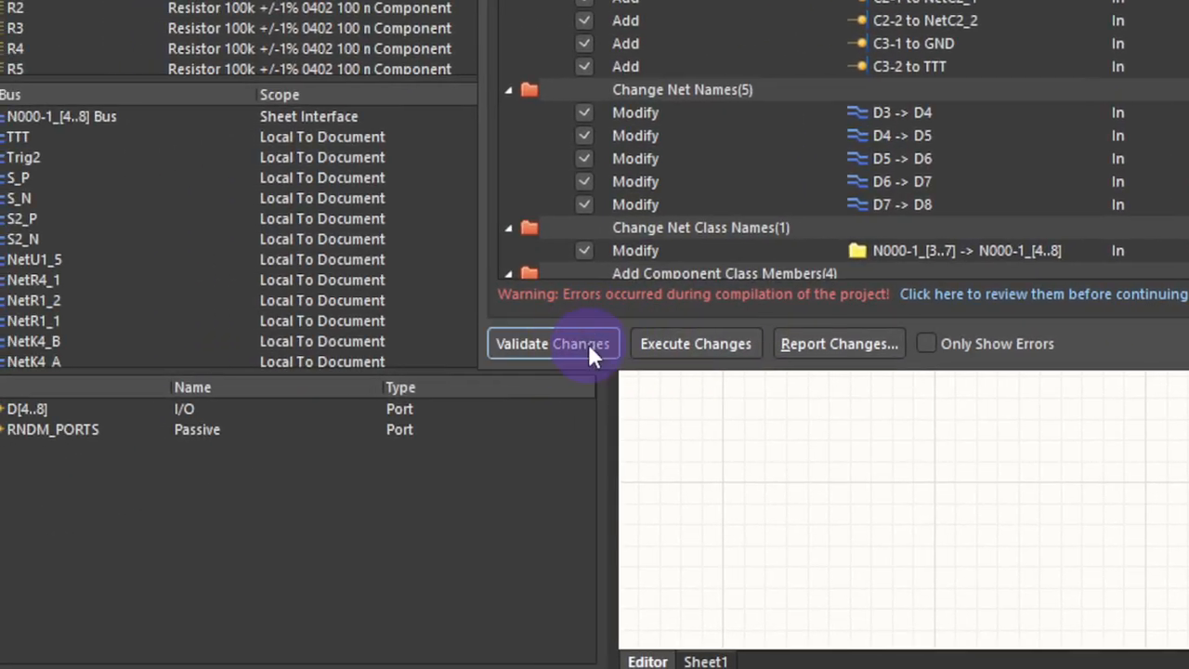
{"action": "left_click", "coordinate": [588, 344]}
{"action": "left_click", "coordinate": [687, 351]}
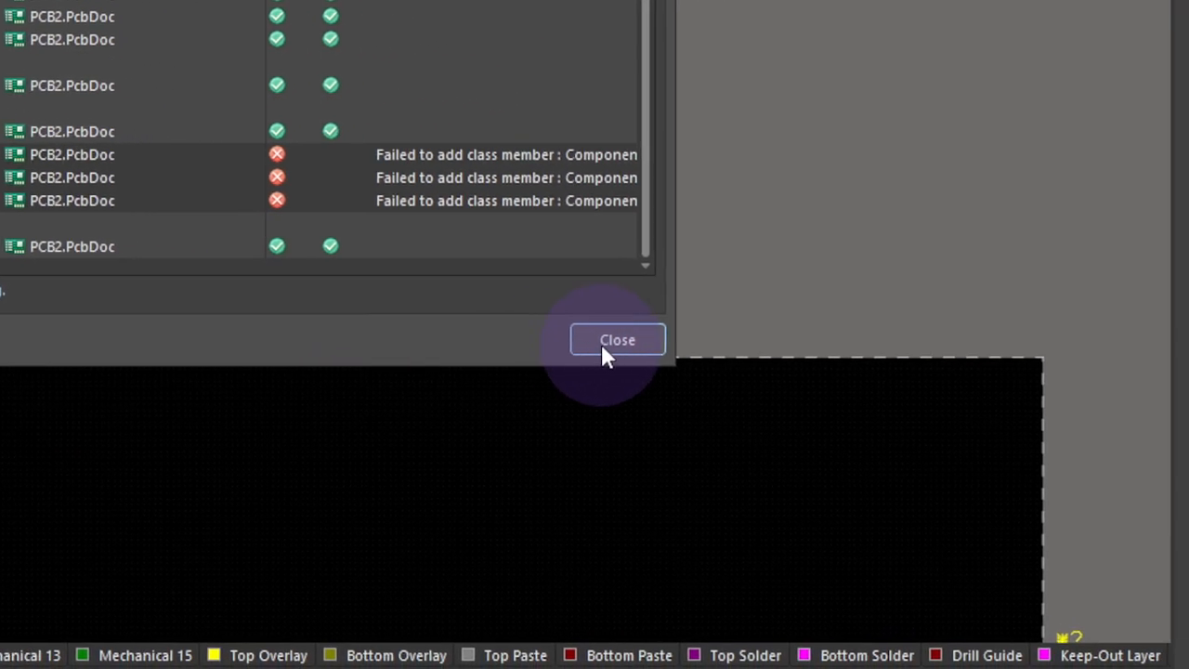
{"action": "left_click", "coordinate": [799, 361]}
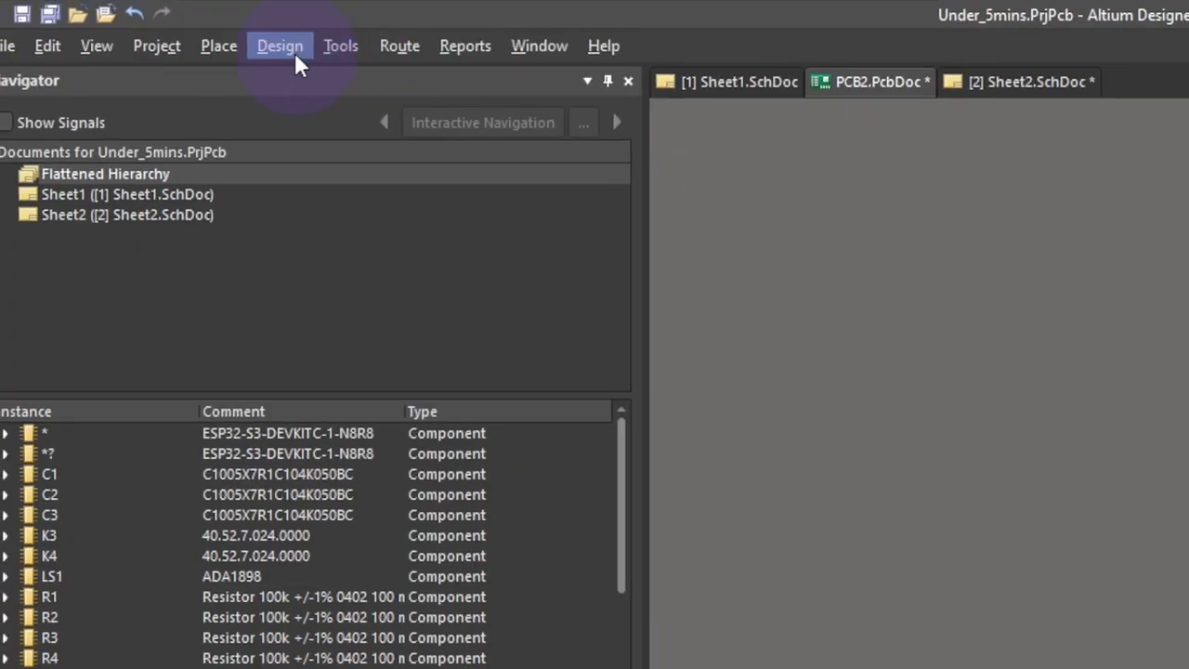
Examine the members of the N000-1_[4..8] net class in the PCB's Object Class Explorer and cancel out of it
{"action": "left_click", "coordinate": [293, 51]}
{"action": "left_click", "coordinate": [378, 440]}
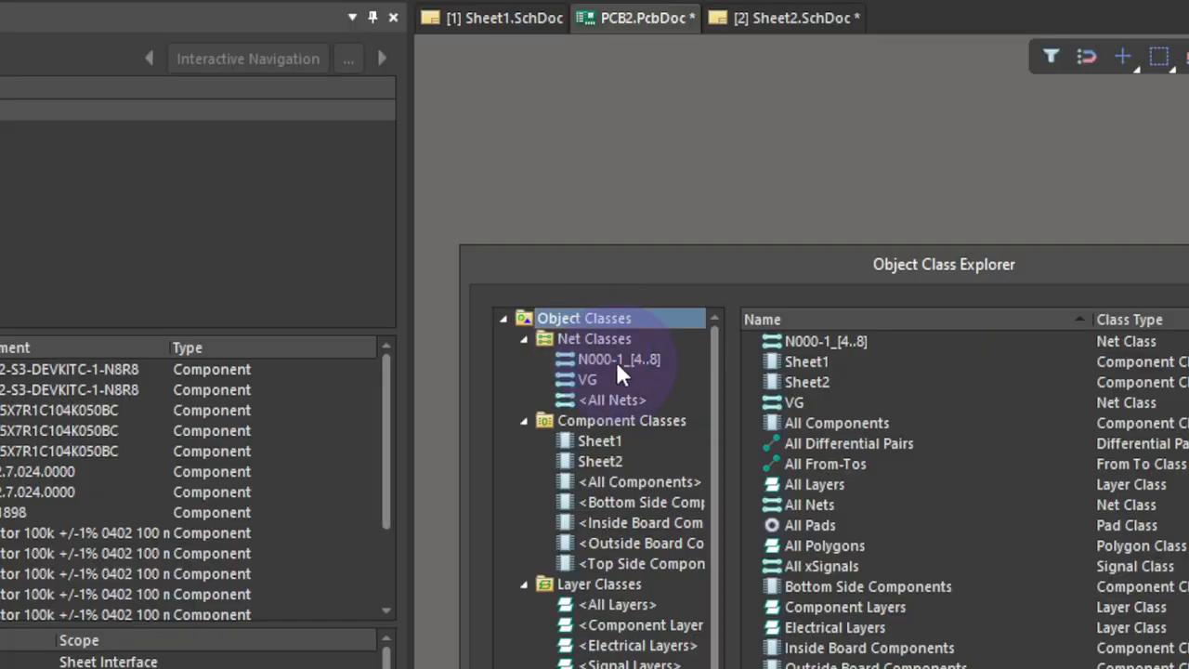
{"action": "left_click", "coordinate": [563, 239]}
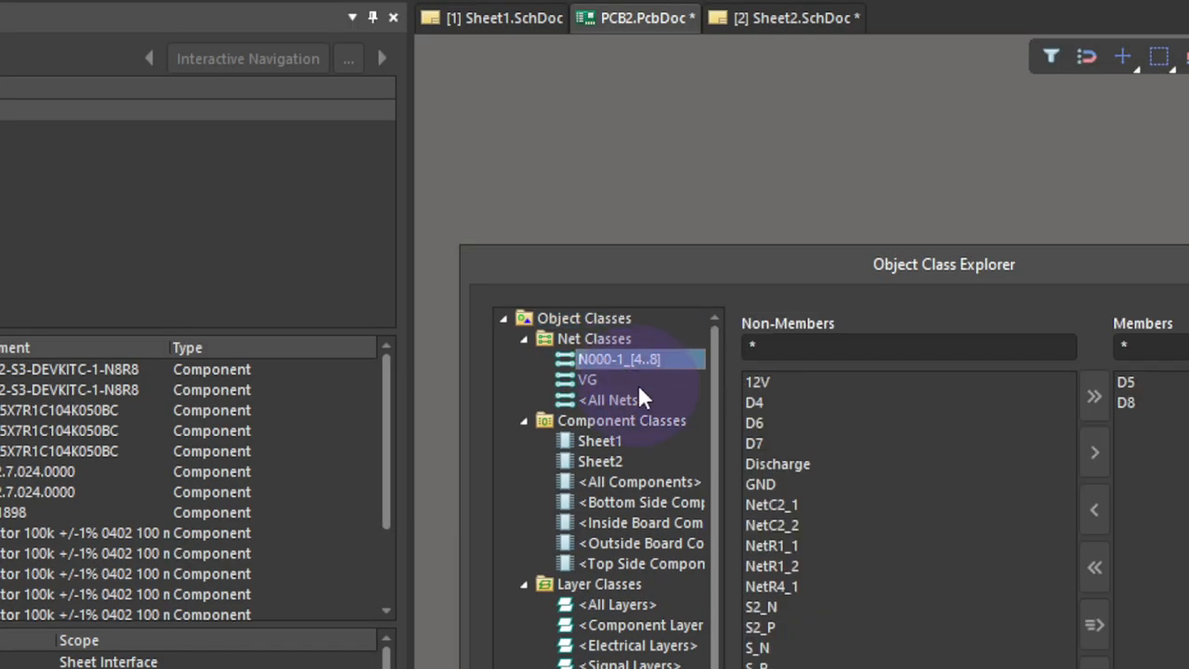
{"action": "scroll", "coordinate": [591, 348], "scroll_direction": "down", "scroll_amount": 1}
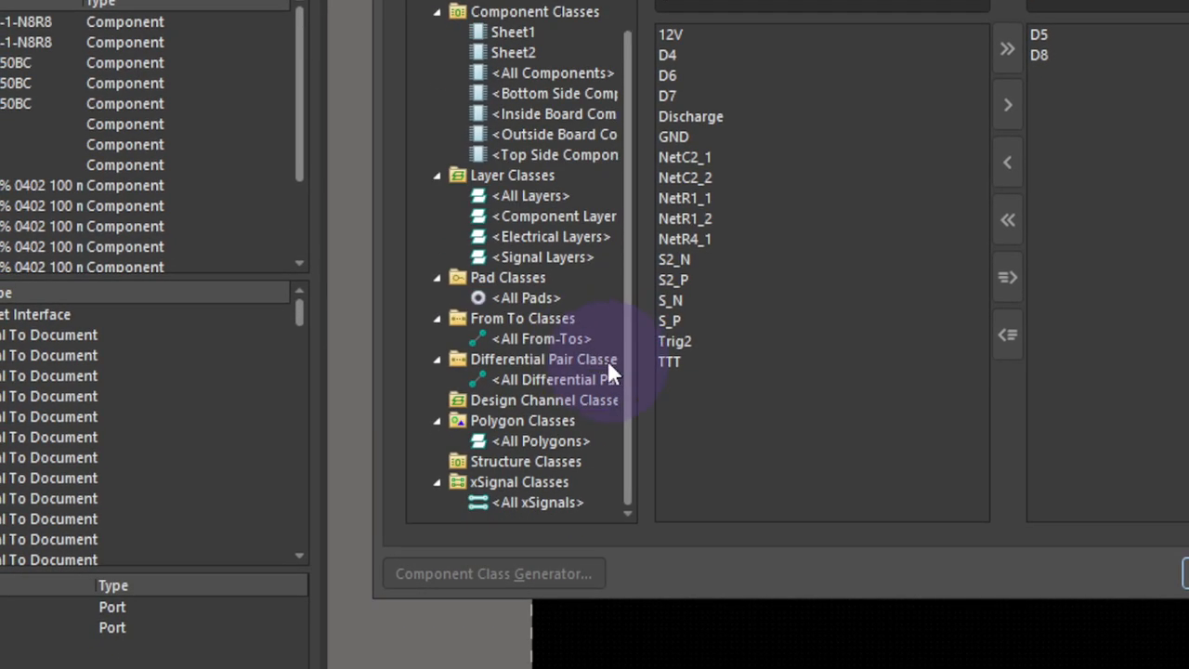
{"action": "scroll", "coordinate": [605, 218], "scroll_direction": "up", "scroll_amount": 1}
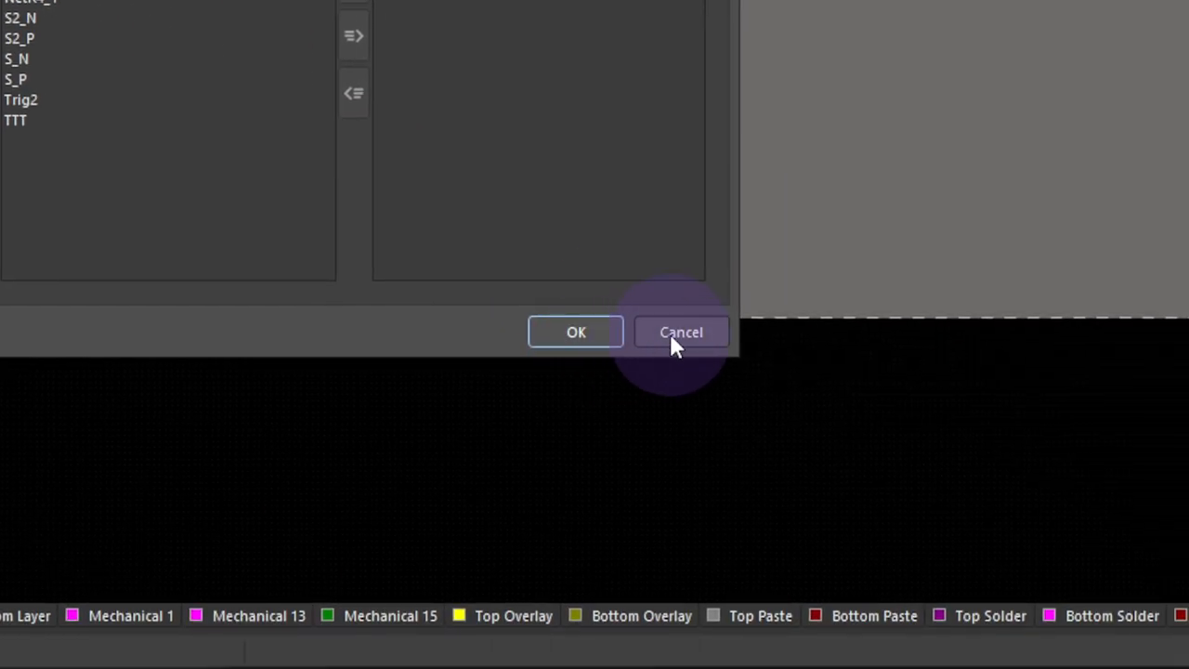
{"action": "left_click", "coordinate": [670, 334]}
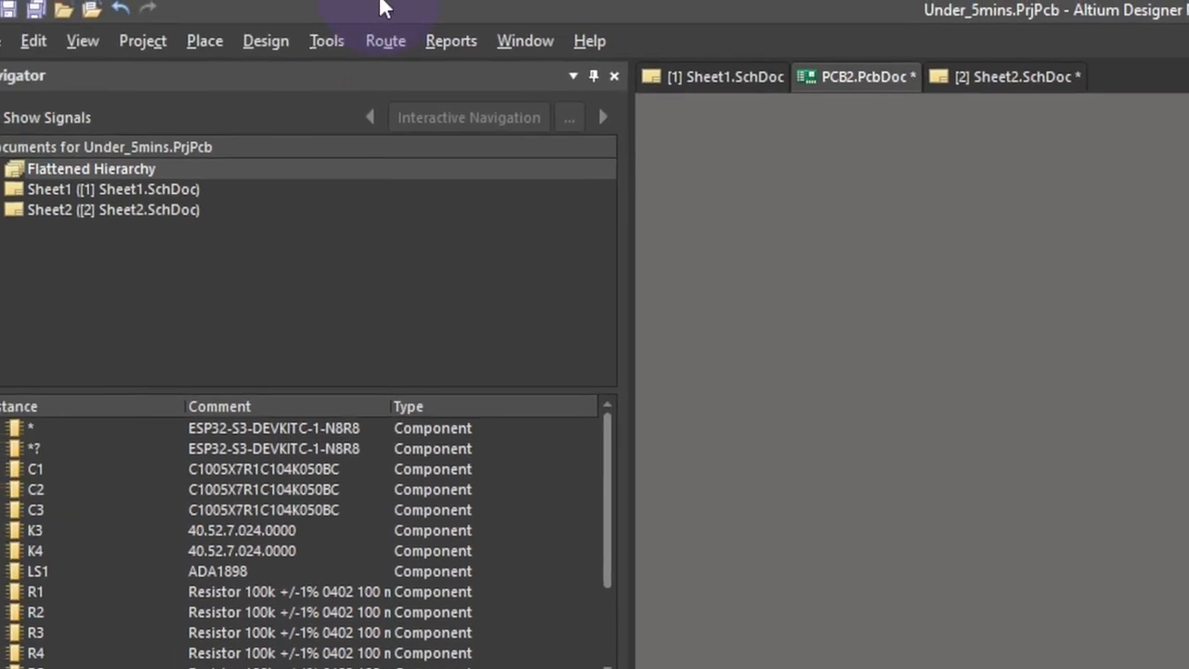
Return to Sheet1 and examine the D[4..8] port and its bus beside the ESP32 part
{"action": "left_click", "coordinate": [705, 81]}
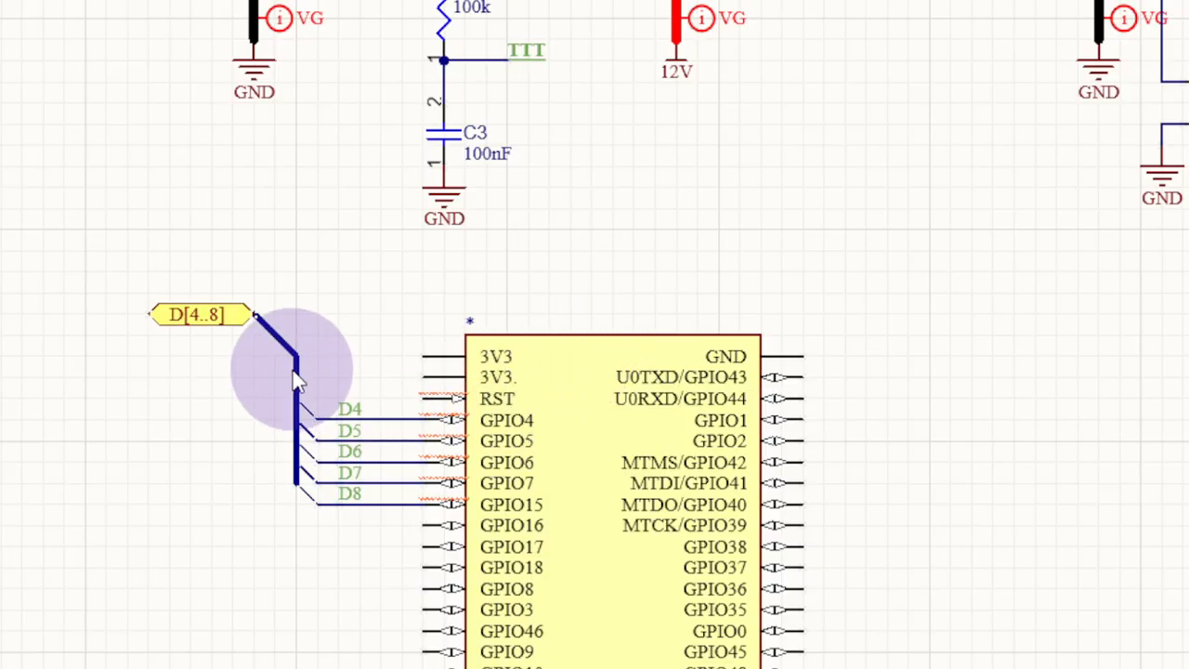
{"action": "scroll", "coordinate": [296, 367], "scroll_direction": "up", "scroll_amount": 2, "text": "ctrl"}
{"action": "right_click_drag", "start_coordinate": [299, 368], "coordinate": [538, 379]}
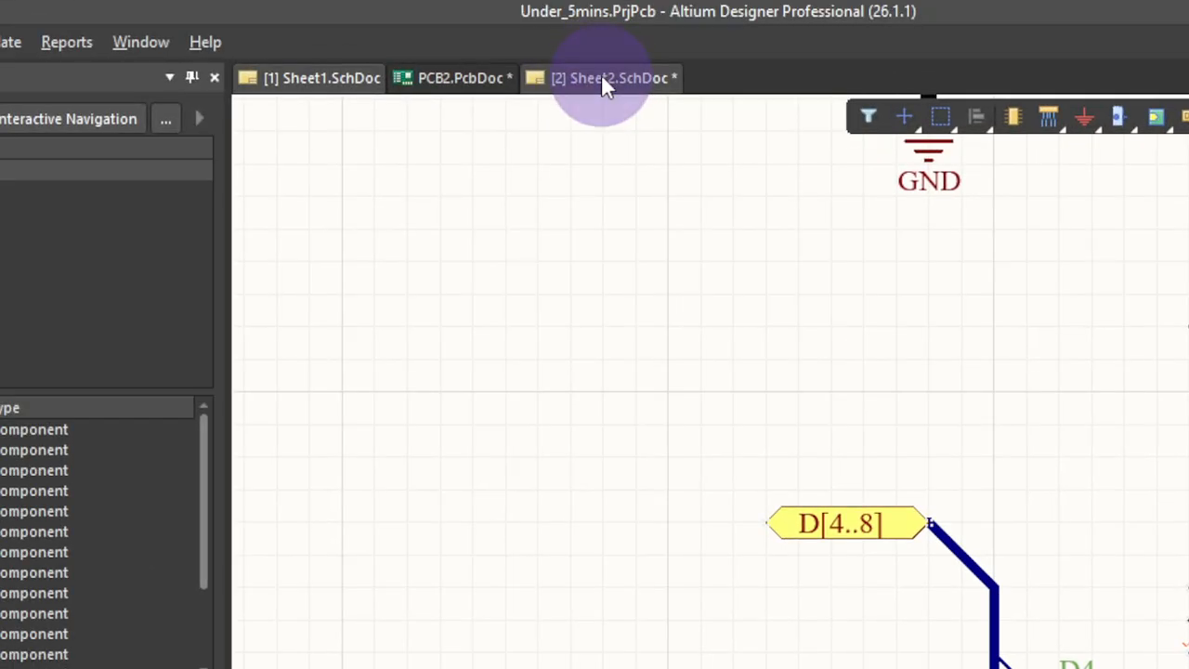
On Sheet2, draw a horizontal wire outward from the GPIO9 pin of the ESP32 part
{"action": "left_click", "coordinate": [601, 78]}
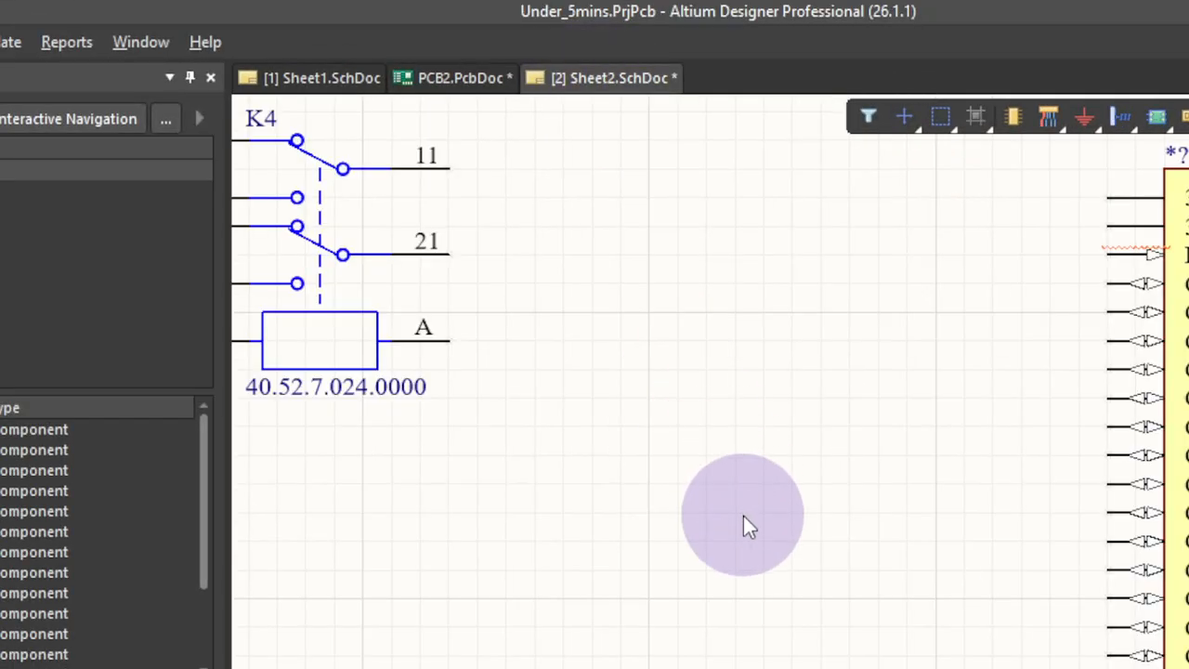
{"action": "scroll", "coordinate": [747, 515], "scroll_direction": "down", "scroll_amount": 3, "text": "ctrl"}
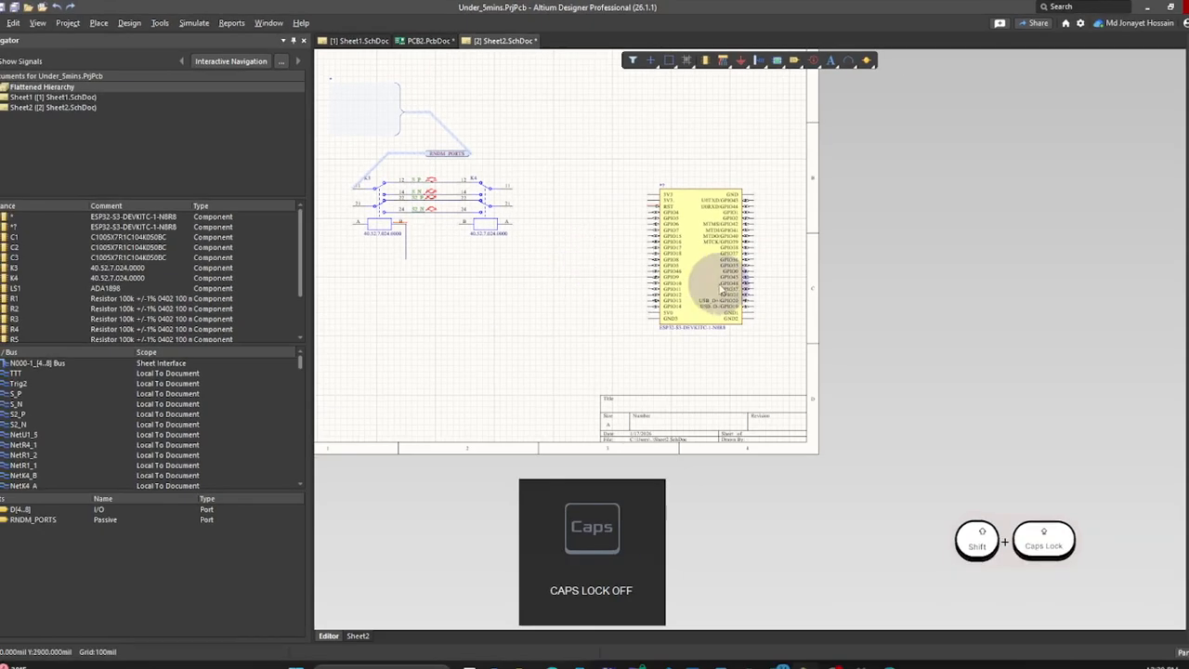
{"action": "scroll", "coordinate": [984, 475], "scroll_direction": "up", "scroll_amount": 3, "text": "ctrl"}
{"action": "right_click_drag", "start_coordinate": [990, 552], "coordinate": [991, 605]}
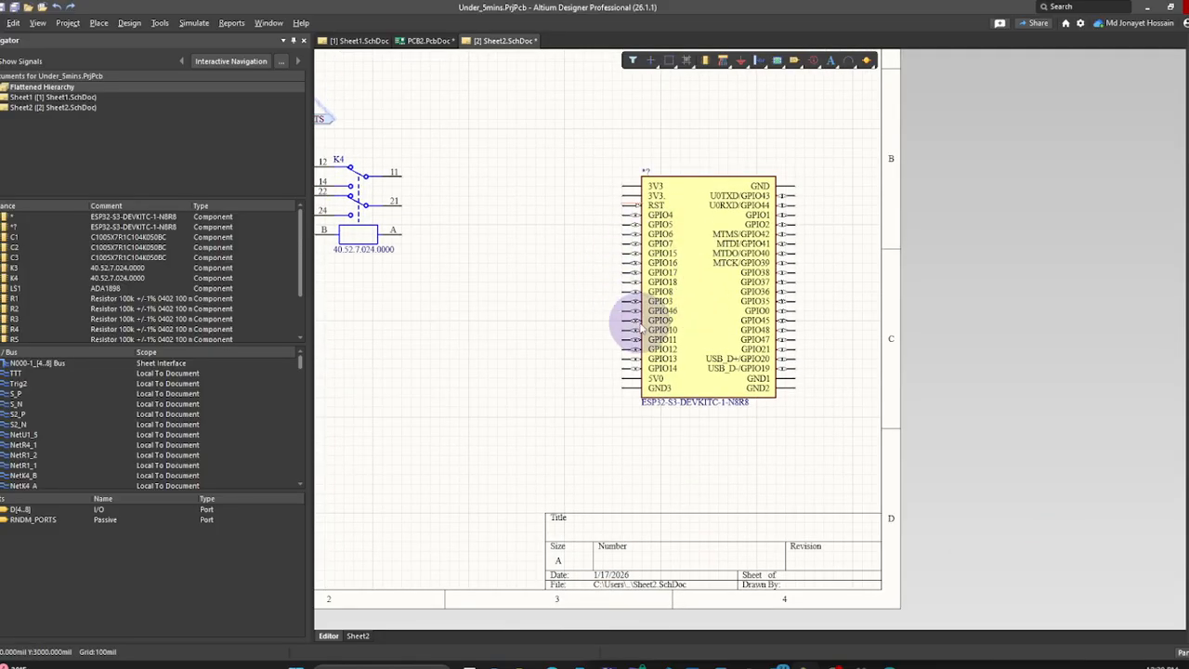
{"action": "scroll", "coordinate": [641, 319], "scroll_direction": "up", "scroll_amount": 2, "text": "ctrl"}
{"action": "scroll", "coordinate": [621, 346], "scroll_direction": "up", "scroll_amount": 3, "text": "ctrl"}
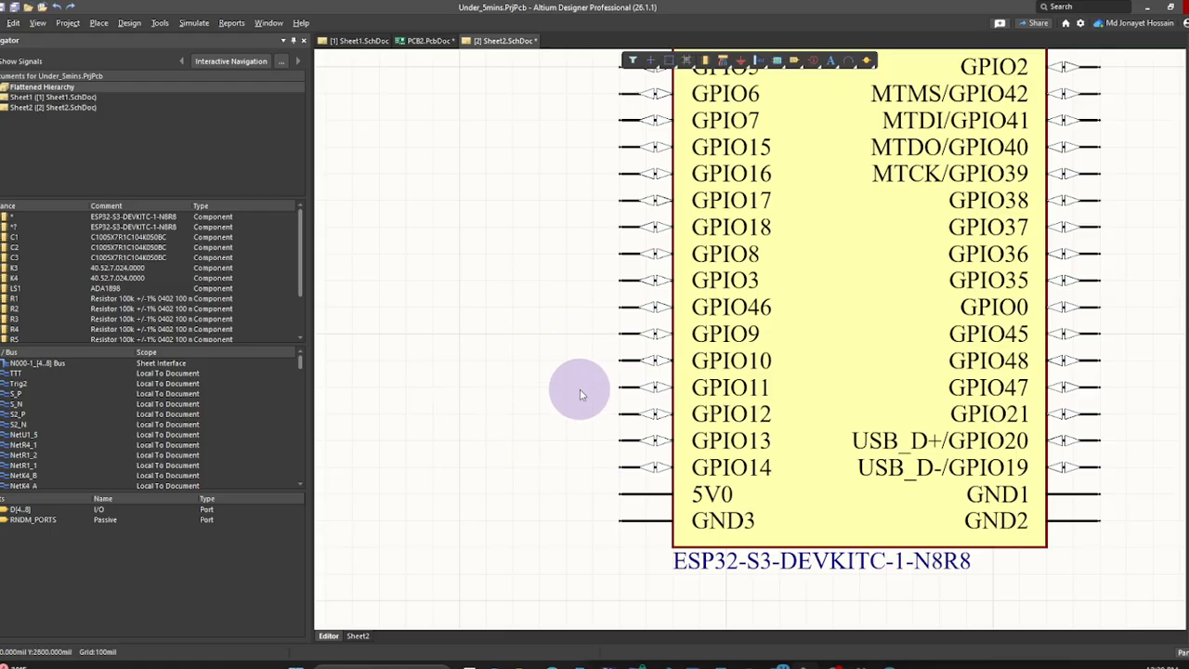
{"action": "key", "text": "ctrl+w"}
{"action": "left_click", "coordinate": [623, 334]}
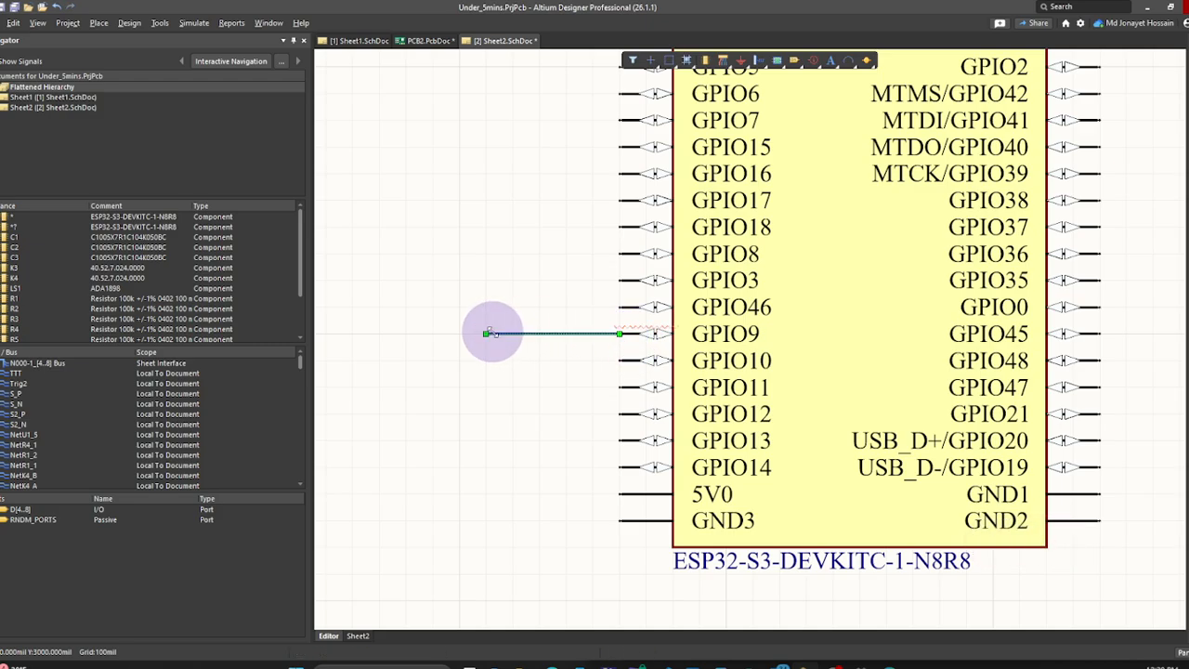
{"action": "left_click", "coordinate": [499, 256]}
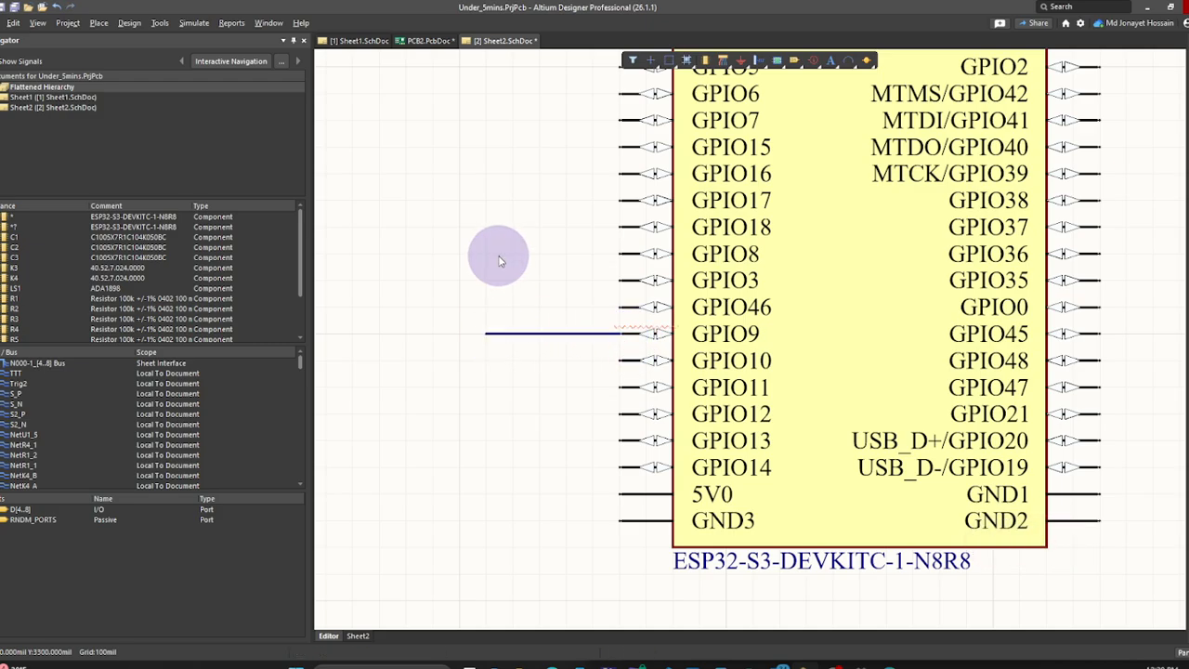
Place a horizontal port about 500 mil wide with one end attached to the free end of the GPIO9 wire
{"action": "left_click", "coordinate": [794, 61]}
{"action": "left_click", "coordinate": [352, 335]}
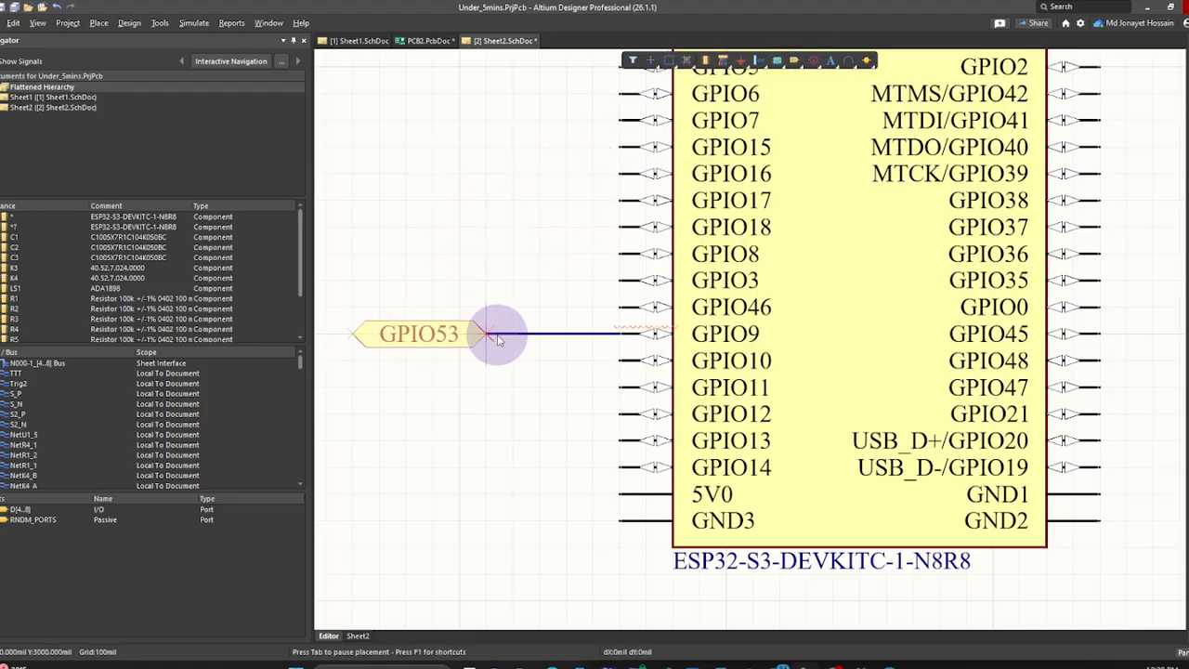
{"action": "left_click", "coordinate": [497, 337]}
{"action": "left_click", "coordinate": [367, 359]}
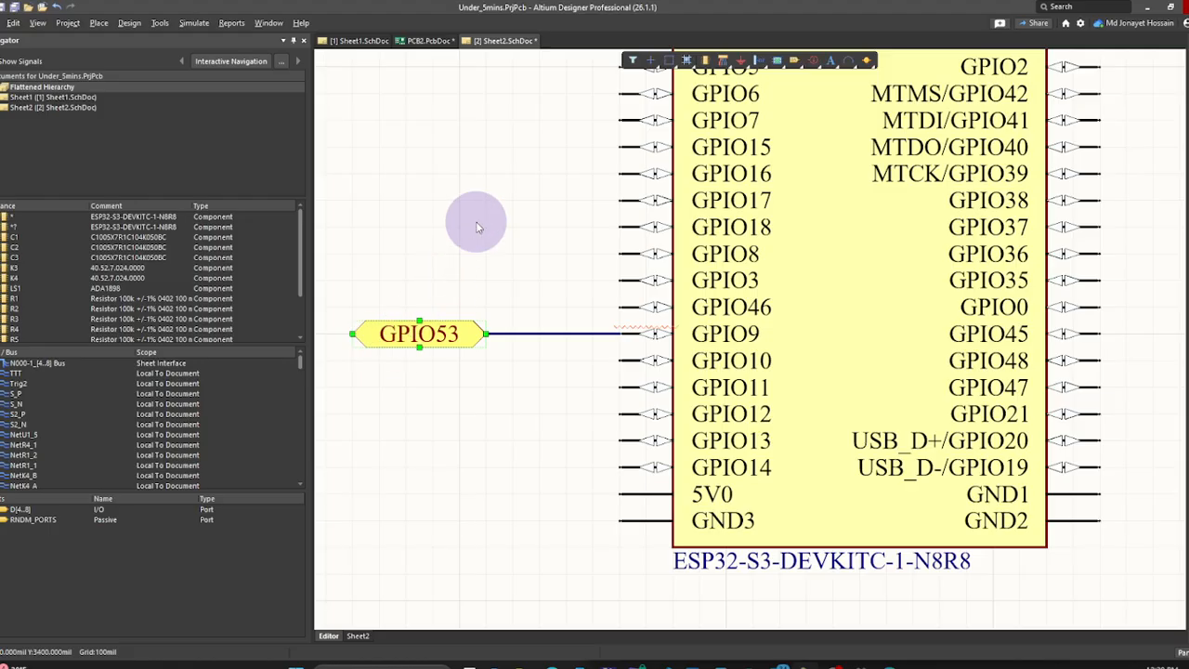
Rename the Sheet2 port attached to the GPIO9 wire as D[4..8]
{"action": "double_click", "coordinate": [423, 334]}
{"action": "key", "text": "Caps_Lock"}
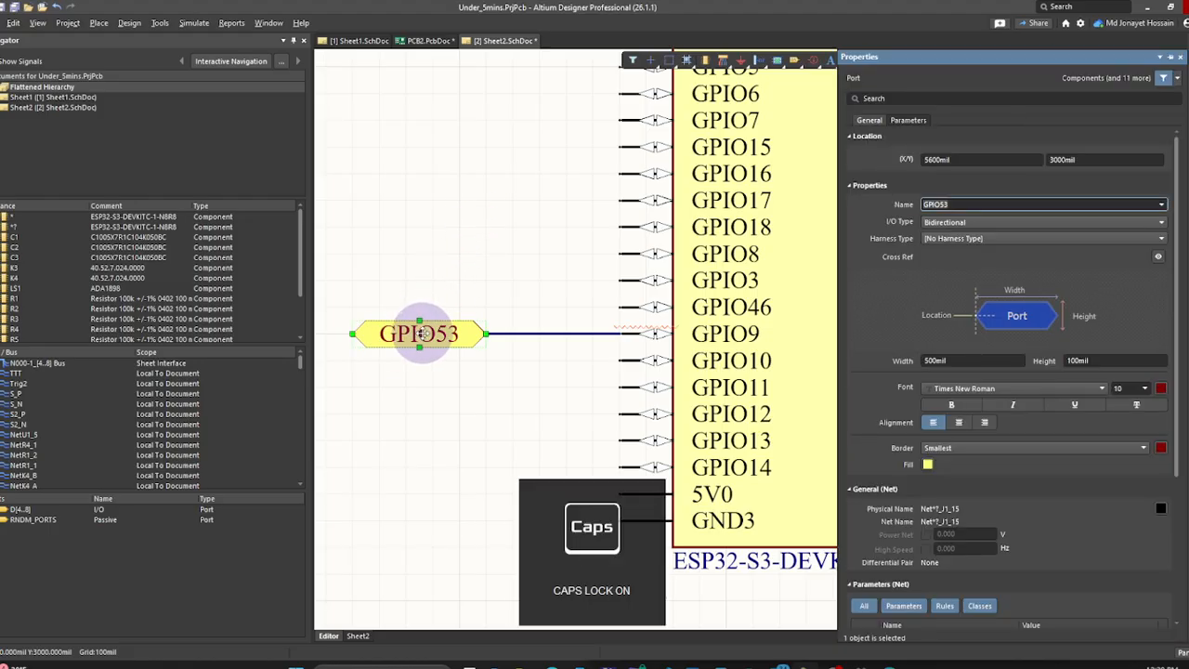
{"action": "type", "text": "D[4..8"}
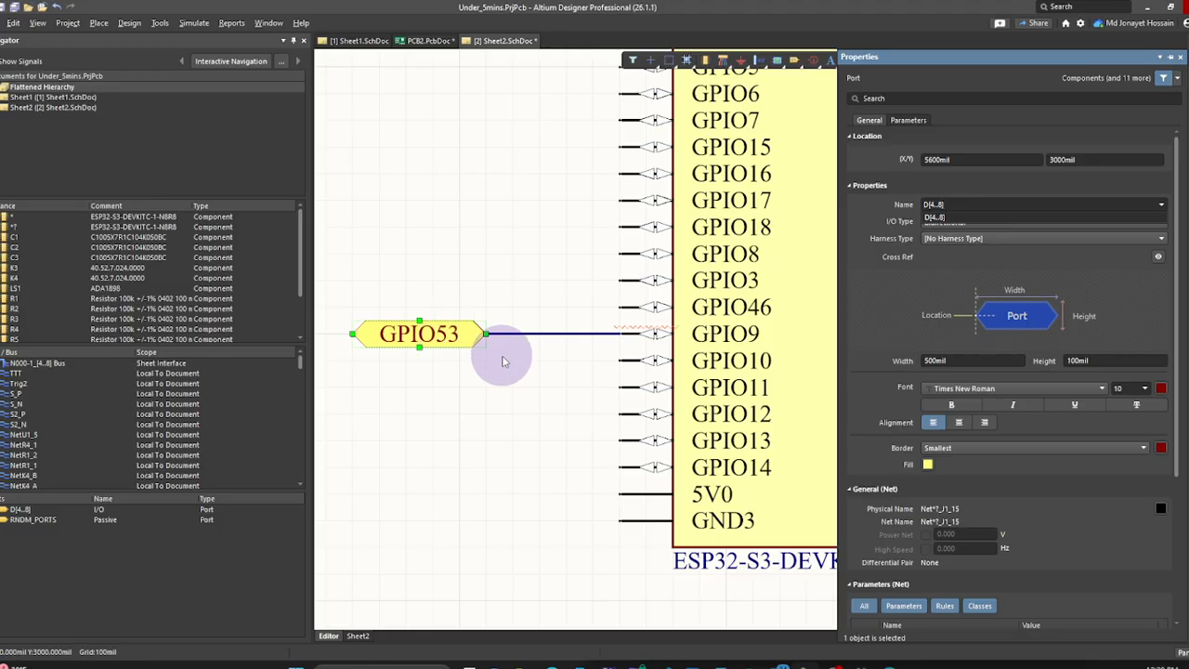
{"action": "left_click", "coordinate": [479, 407]}
{"action": "left_click", "coordinate": [972, 202]}
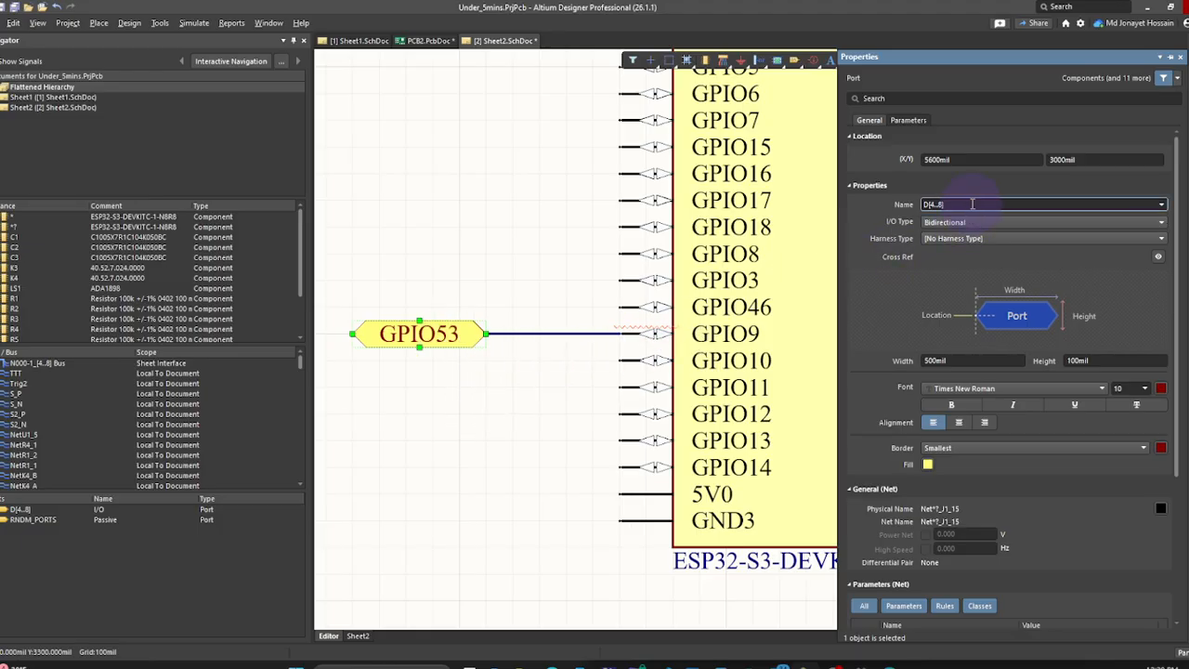
{"action": "key", "text": "Return"}
{"action": "left_click", "coordinate": [527, 289]}
{"action": "right_click_drag", "start_coordinate": [521, 304], "coordinate": [608, 365]}
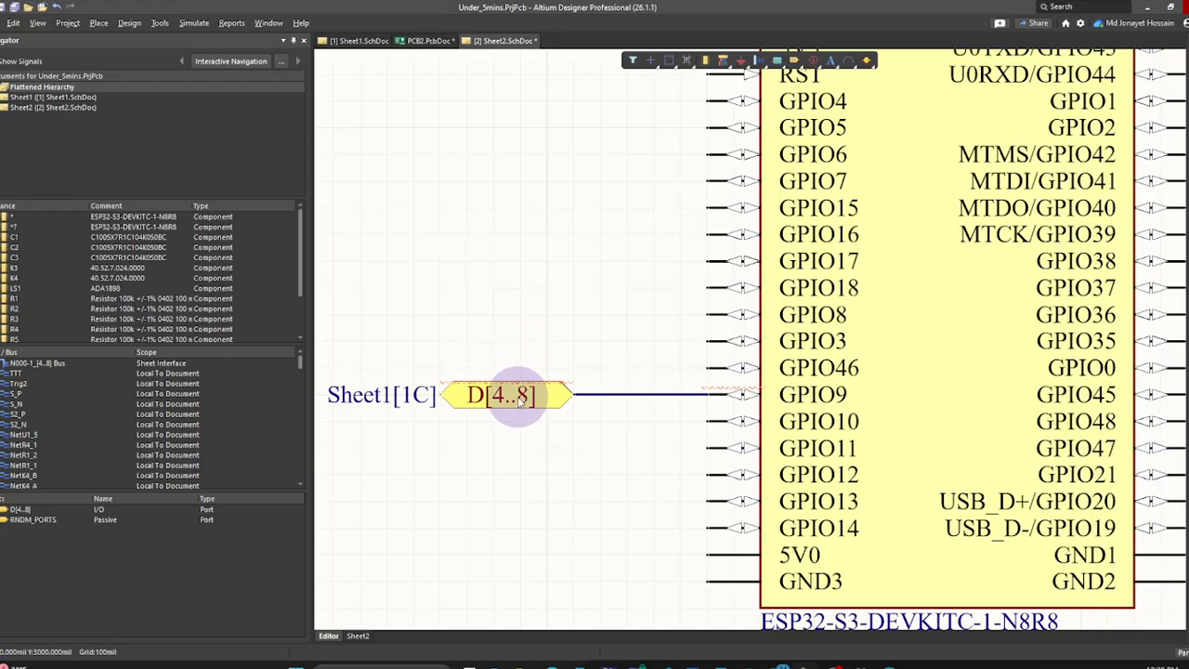
Inspect the D[4..8] port's connection on Sheet2 and delete the wire between it and the GPIO9 pin
{"action": "mouse_move", "coordinate": [519, 400]}
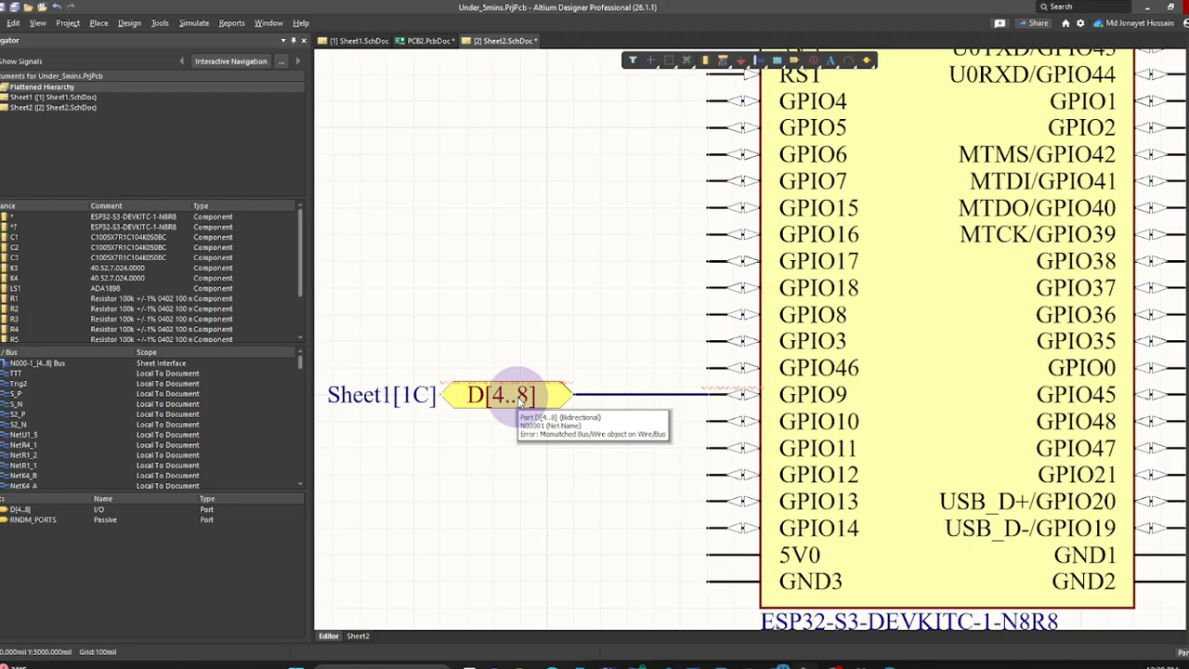
{"action": "left_click", "coordinate": [611, 395]}
{"action": "key", "text": "Delete"}
Draw a straight horizontal bus from the GPIO9 pin to the near end of the D[4..8] port
{"action": "left_click", "coordinate": [731, 60]}
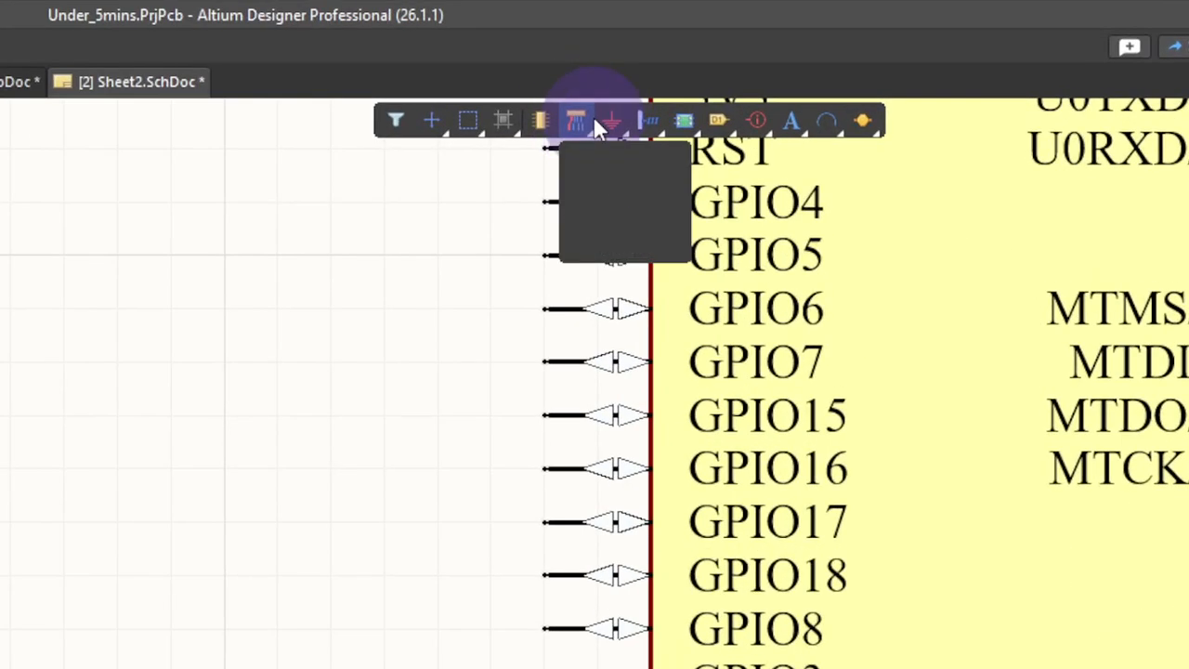
{"action": "left_click", "coordinate": [743, 96]}
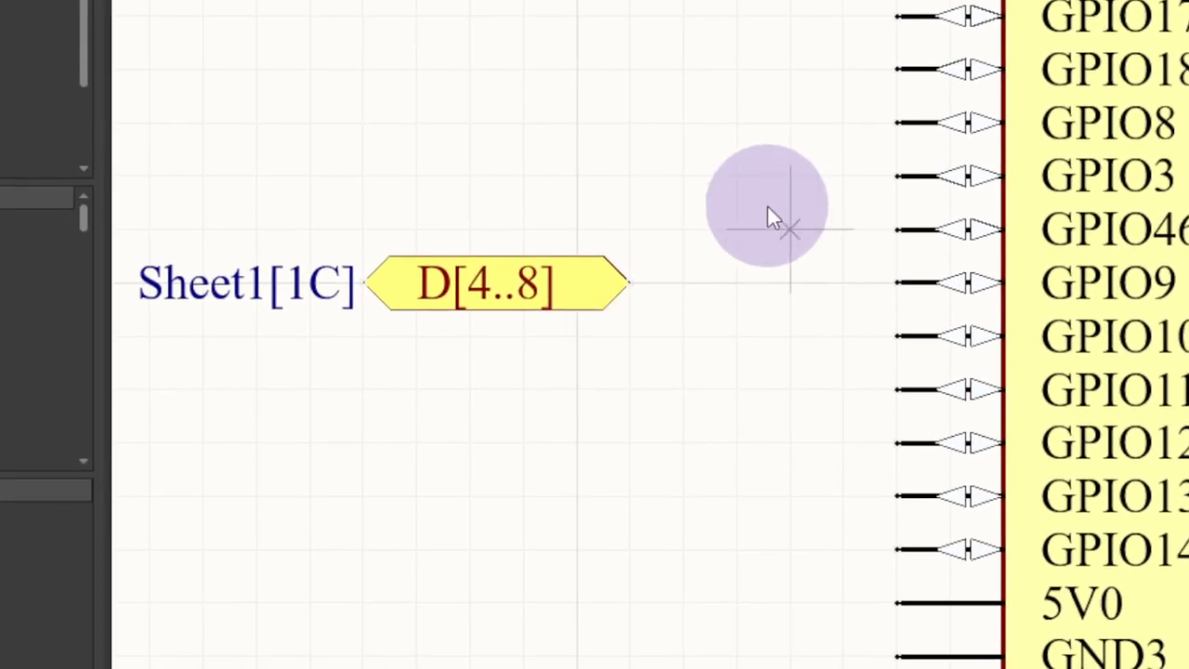
{"action": "left_click", "coordinate": [893, 280]}
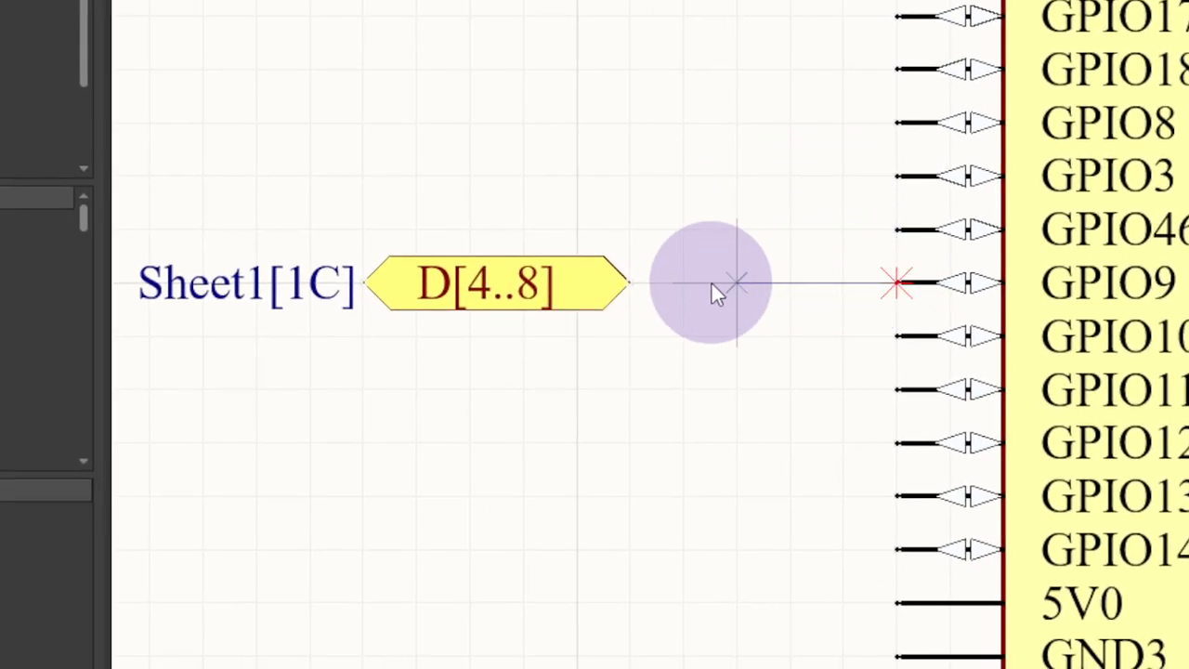
{"action": "left_click", "coordinate": [630, 281]}
{"action": "right_click", "coordinate": [632, 280]}
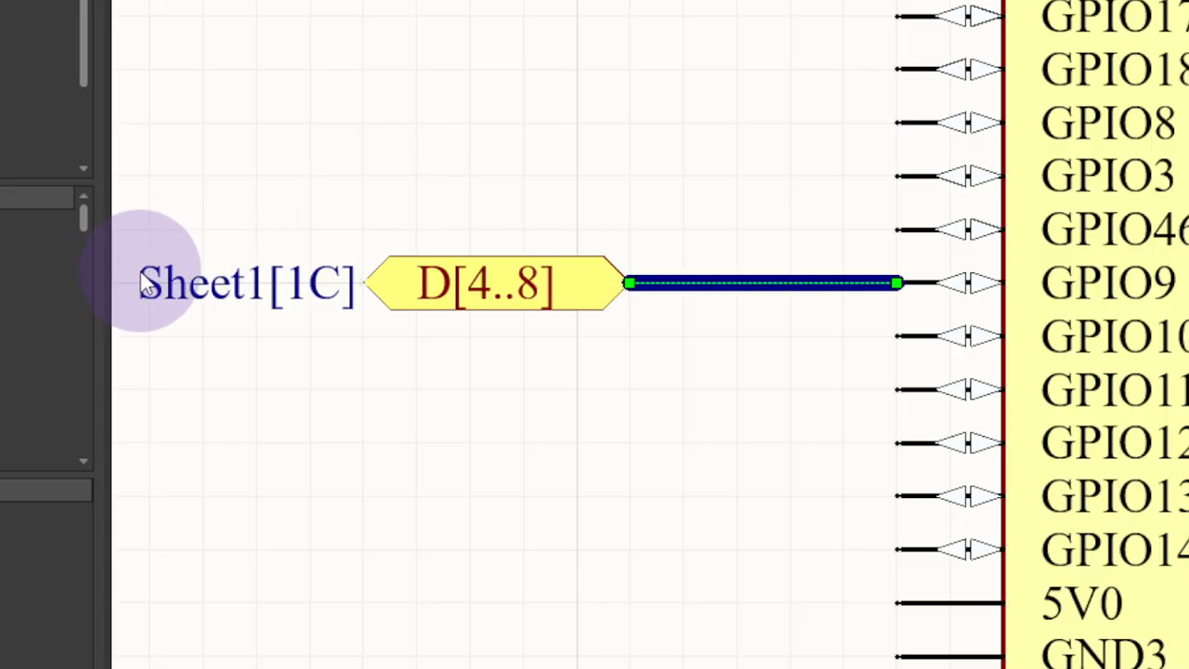
Move the D[4..8] port about 300 mil farther from the ESP32 part and delete the bus attached to it
{"action": "right_click_drag", "start_coordinate": [406, 304], "coordinate": [606, 300]}
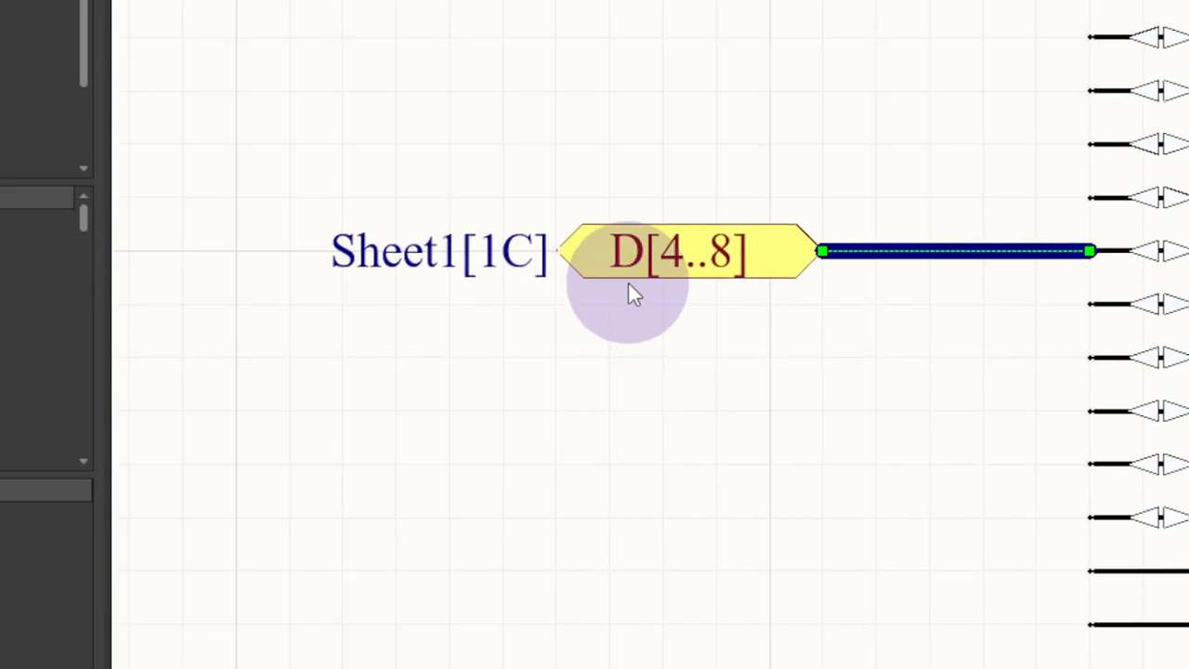
{"action": "left_click_drag", "start_coordinate": [676, 251], "coordinate": [413, 226]}
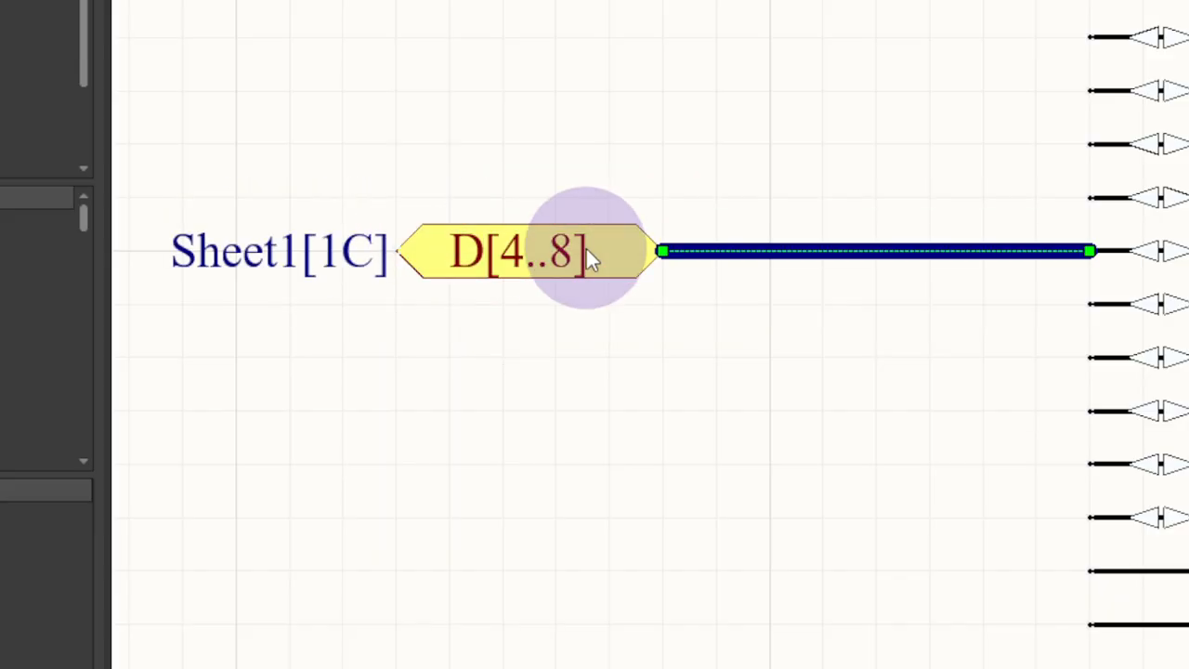
{"action": "left_click", "coordinate": [709, 247]}
{"action": "key", "text": "Delete"}
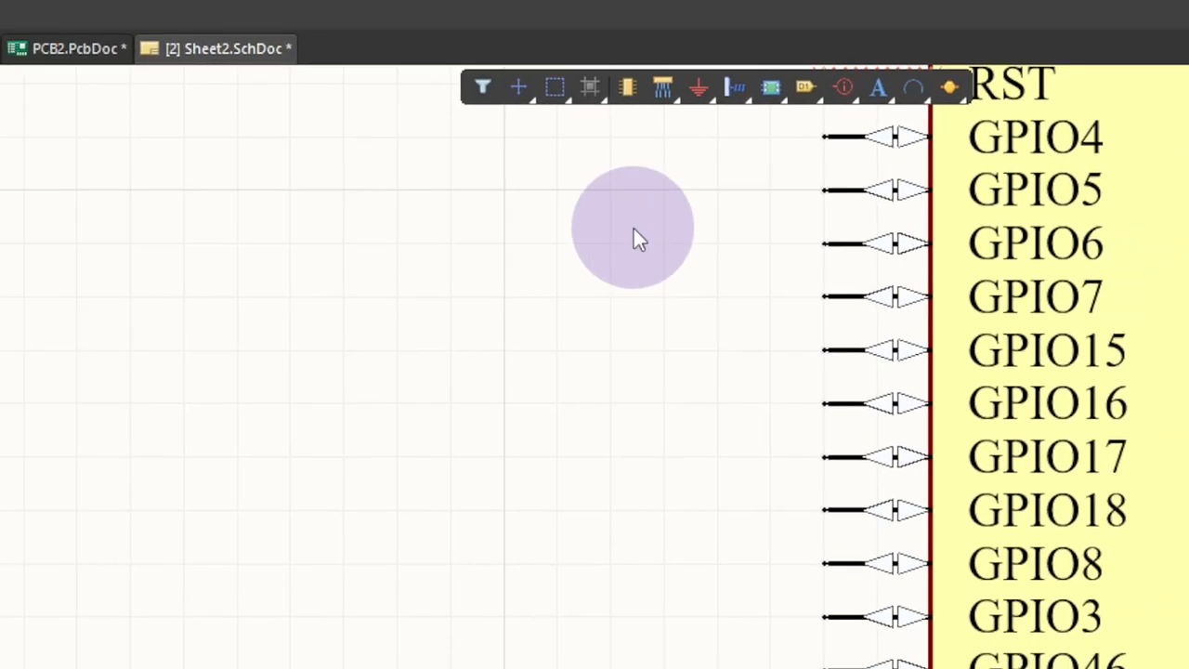
Place a diagonal bus entry sloping down from the ESP32-facing end of the D[4..8] port
{"action": "left_click", "coordinate": [649, 124]}
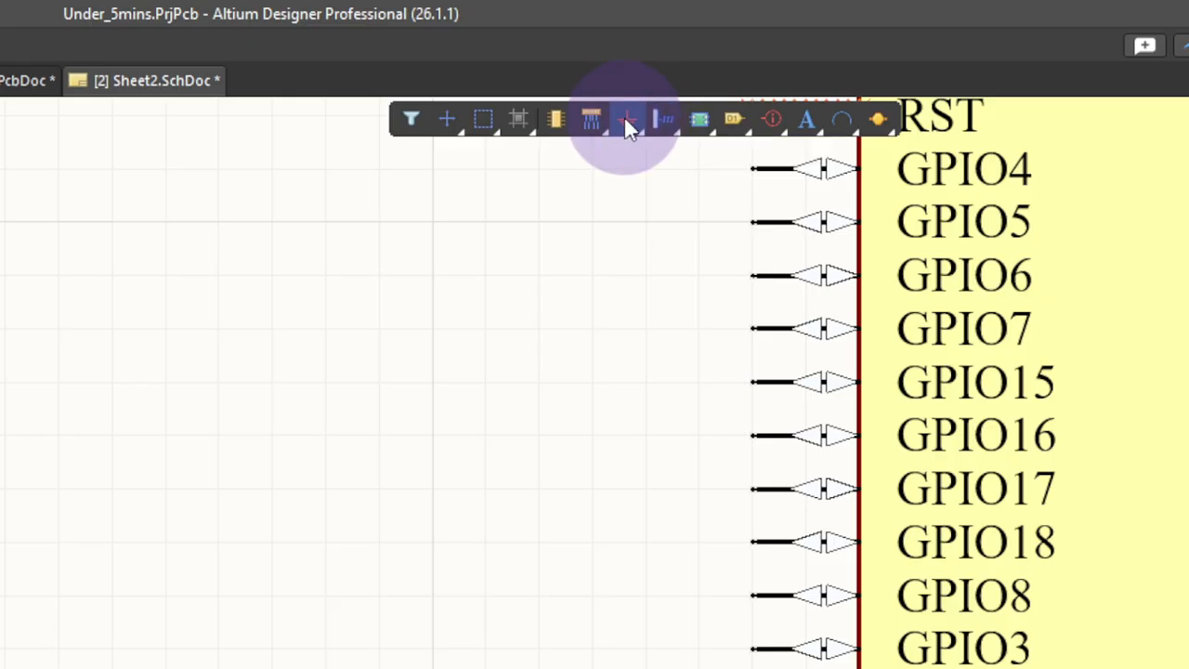
{"action": "left_click", "coordinate": [595, 117]}
{"action": "left_click", "coordinate": [648, 244]}
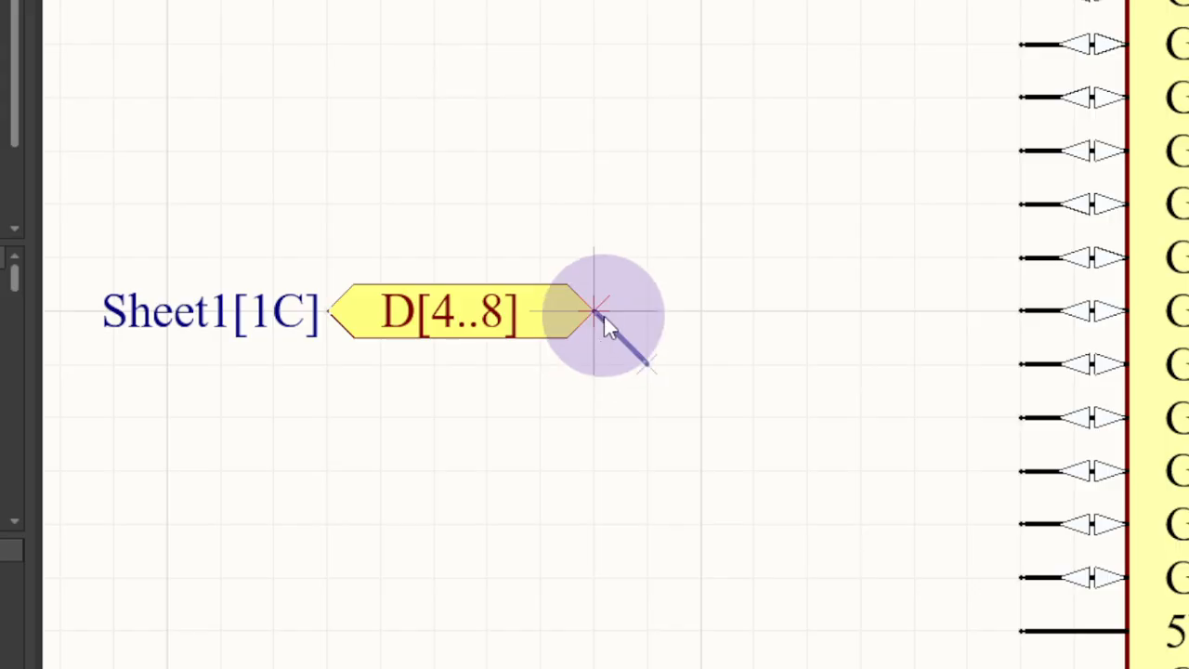
{"action": "left_click", "coordinate": [604, 315]}
{"action": "right_click", "coordinate": [604, 316]}
Draw a horizontal bus from the free end of the bus entry to the GPIO10 pin
{"action": "left_click", "coordinate": [603, 137]}
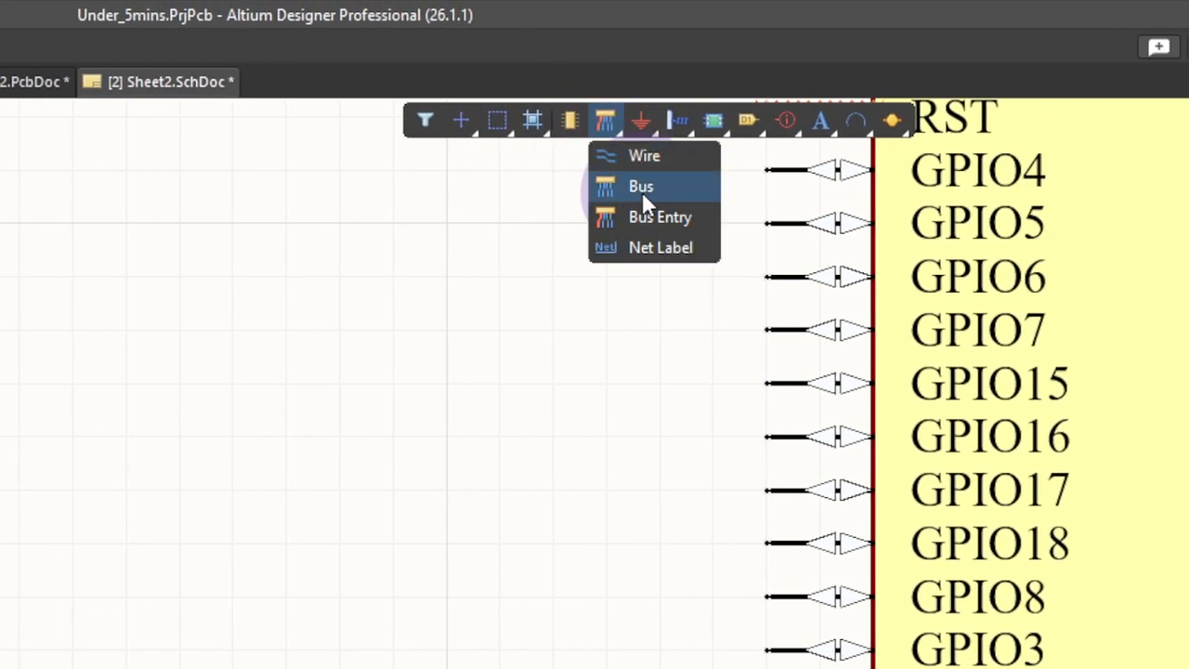
{"action": "left_click", "coordinate": [645, 185]}
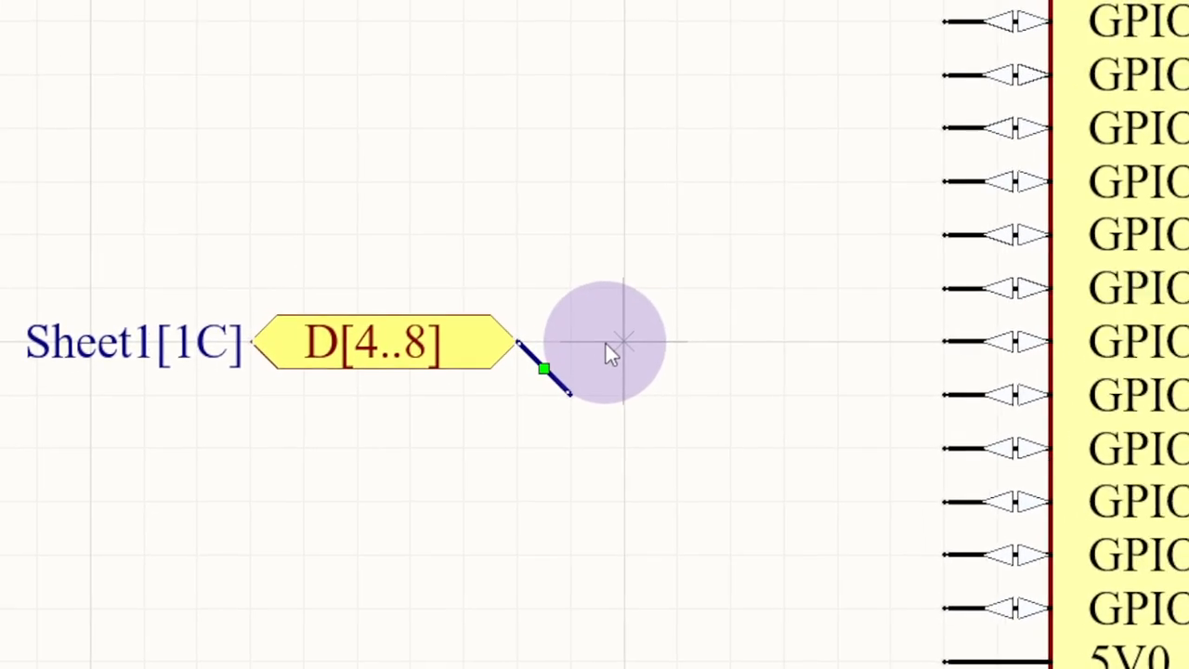
{"action": "left_click", "coordinate": [569, 401]}
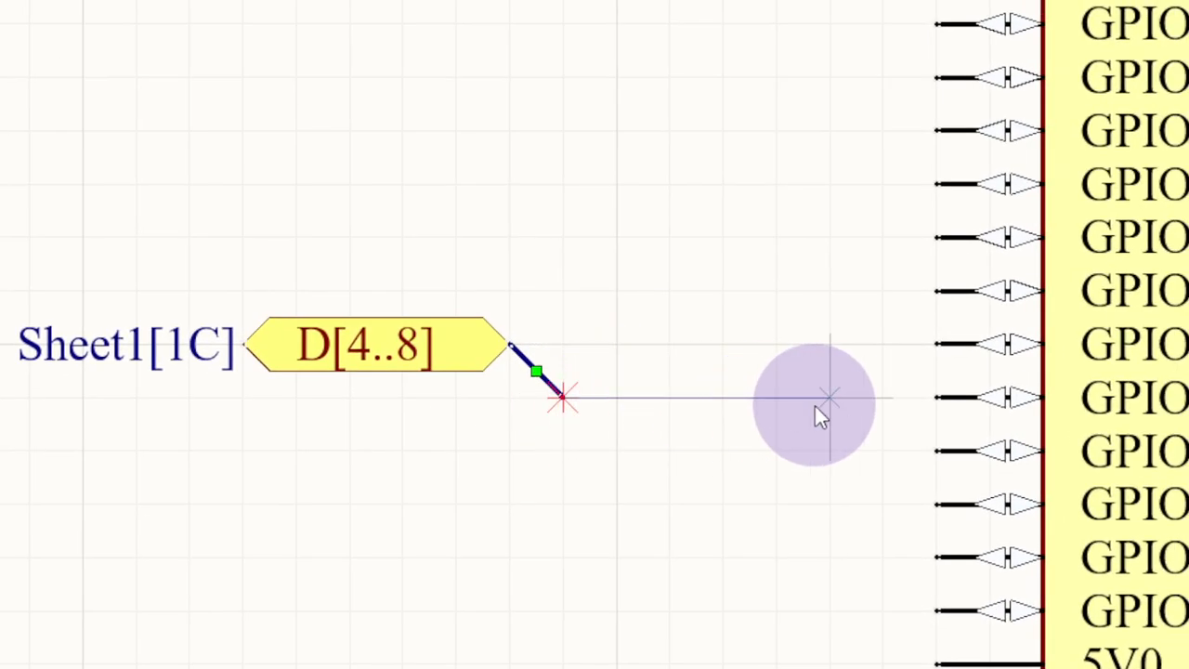
{"action": "left_click", "coordinate": [917, 391]}
{"action": "right_click", "coordinate": [918, 391]}
Open the list of harness objects available for placement on Sheet2
{"action": "left_click", "coordinate": [625, 182]}
{"action": "scroll", "coordinate": [624, 182], "scroll_direction": "down", "scroll_amount": 1, "text": "ctrl"}
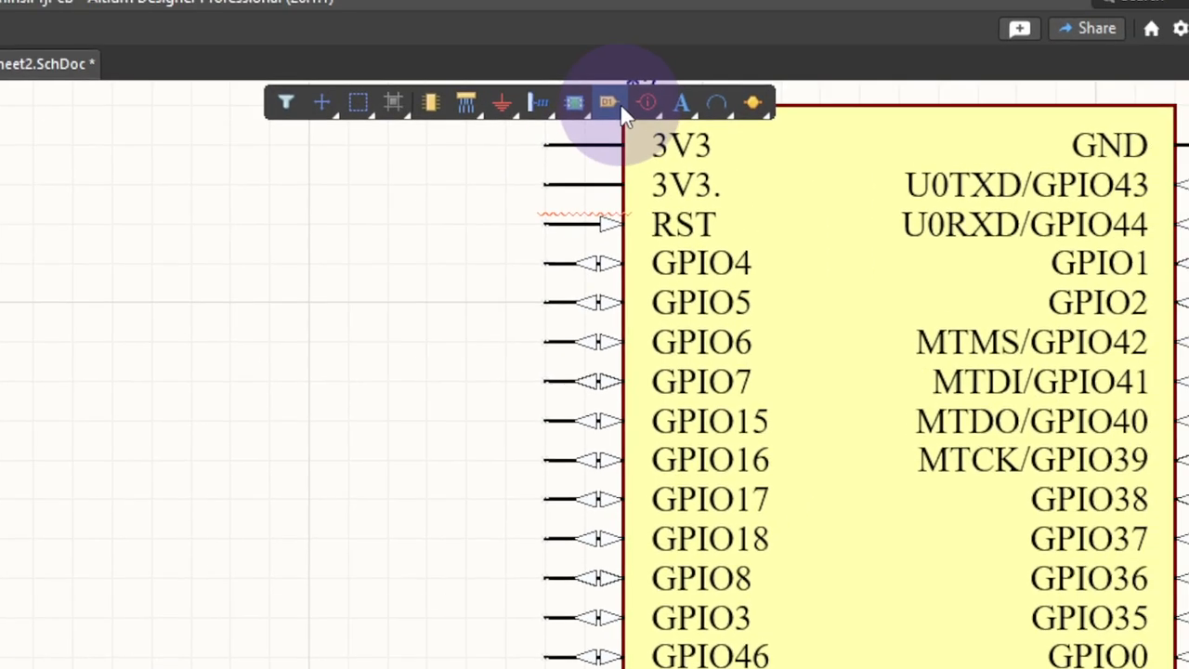
{"action": "right_click", "coordinate": [539, 116]}
{"action": "right_click", "coordinate": [514, 118]}
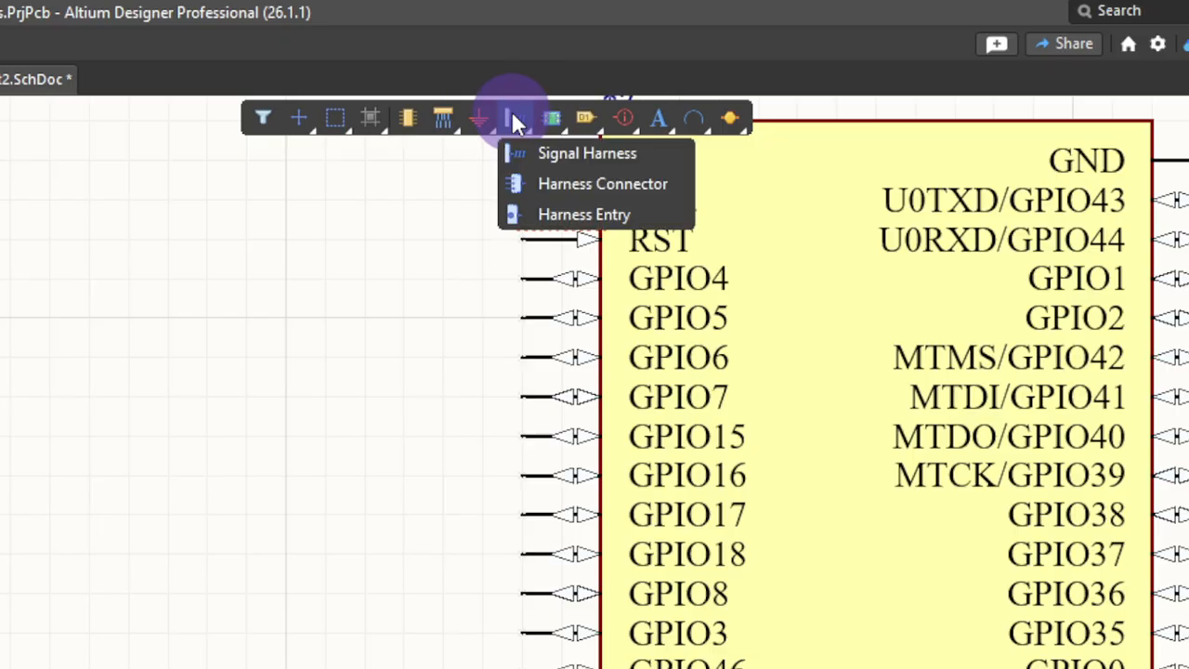